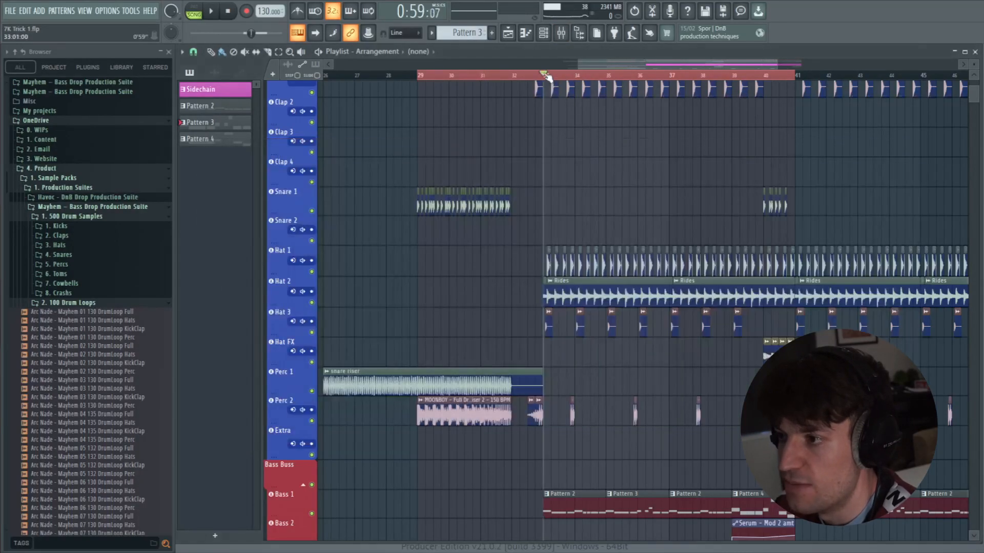
# - Add a FabFilter Pro-Q 3 after Fruity Balance on the Bass 1 mixer track and shape a 24 dB/oct high cut
pyautogui.press('F9')
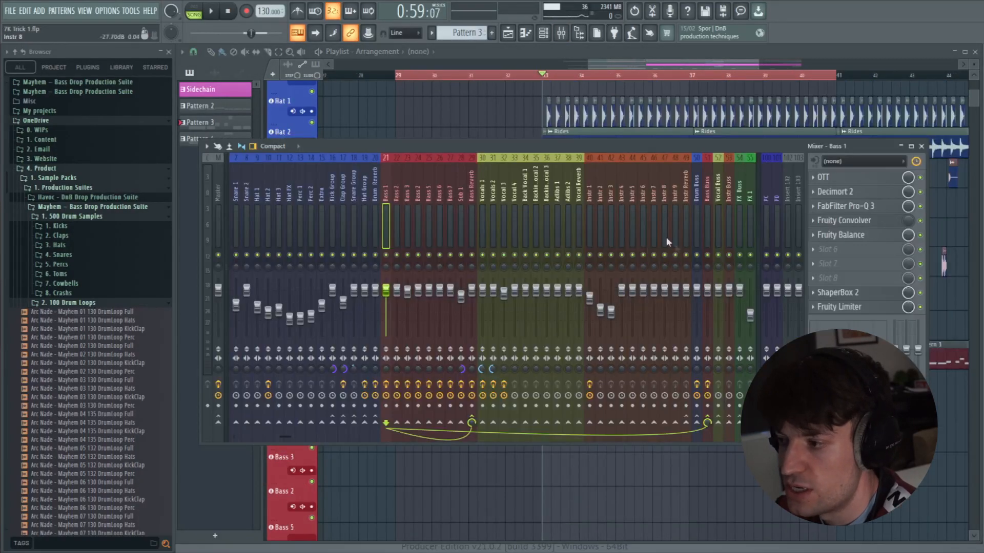
pyautogui.click(728, 256)
pyautogui.press('space')
pyautogui.press('space')
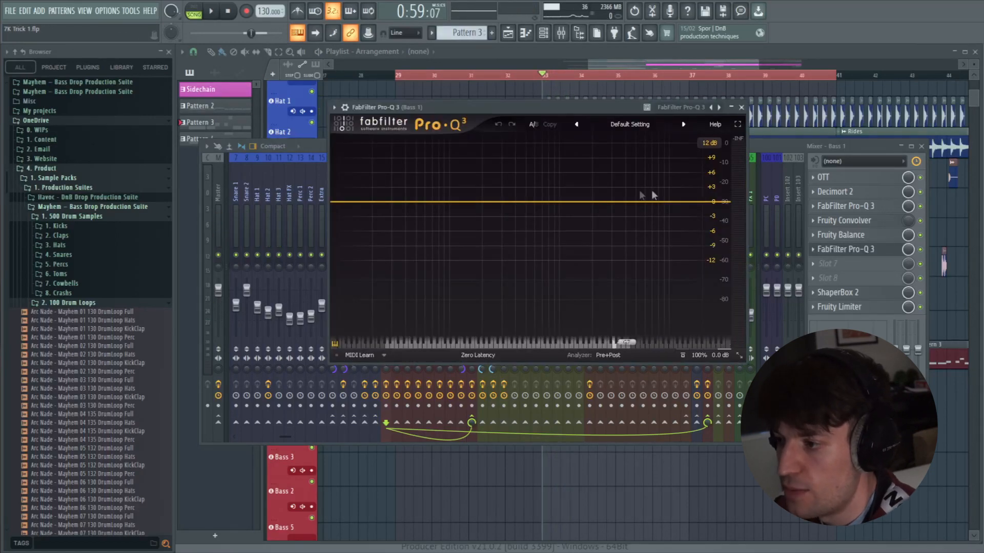
pyautogui.moveTo(718, 203); pyautogui.dragTo(667, 207)
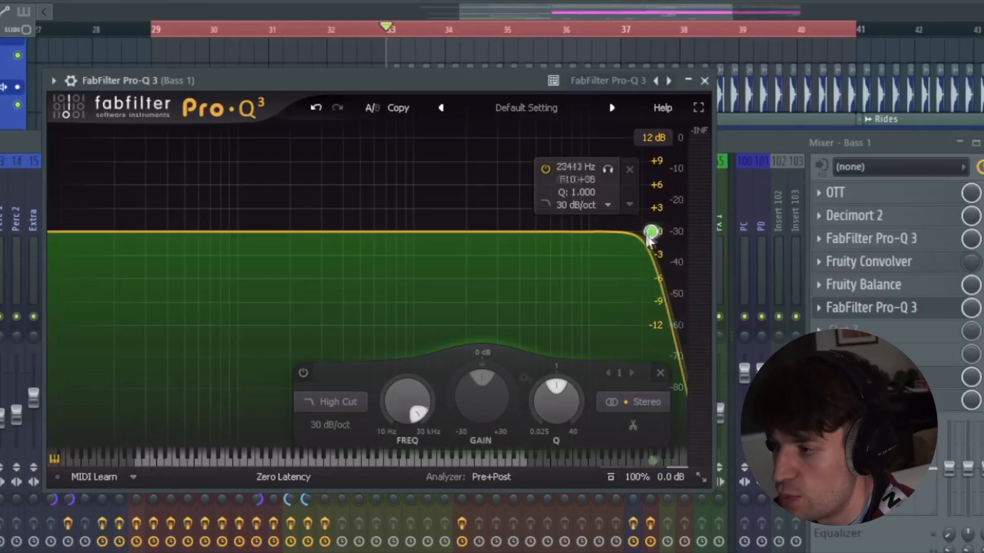
pyautogui.moveTo(585, 237); pyautogui.dragTo(564, 237)
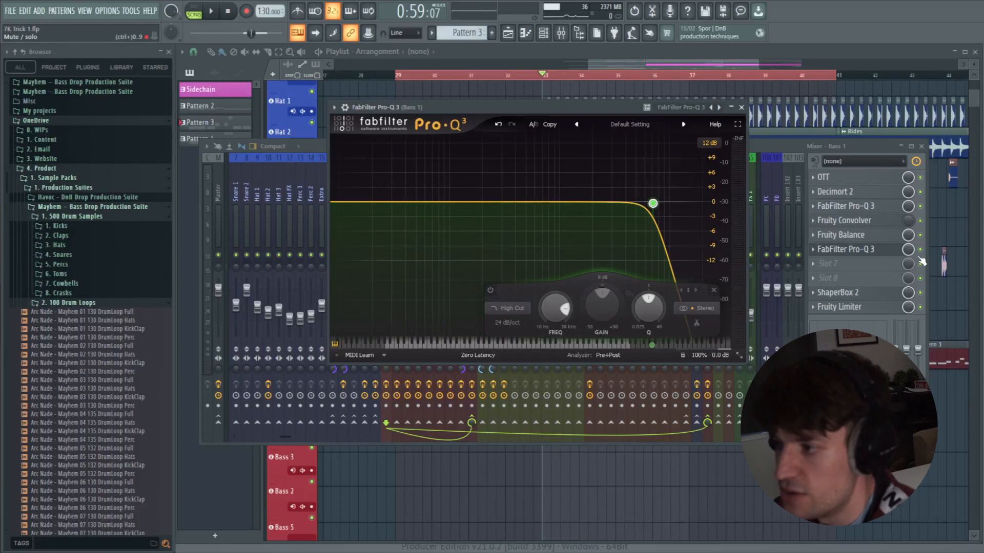
# - Play the drop with the new Bass 1 EQ bypassed and enabled to compare the sound
pyautogui.click(921, 250)
pyautogui.press('space')
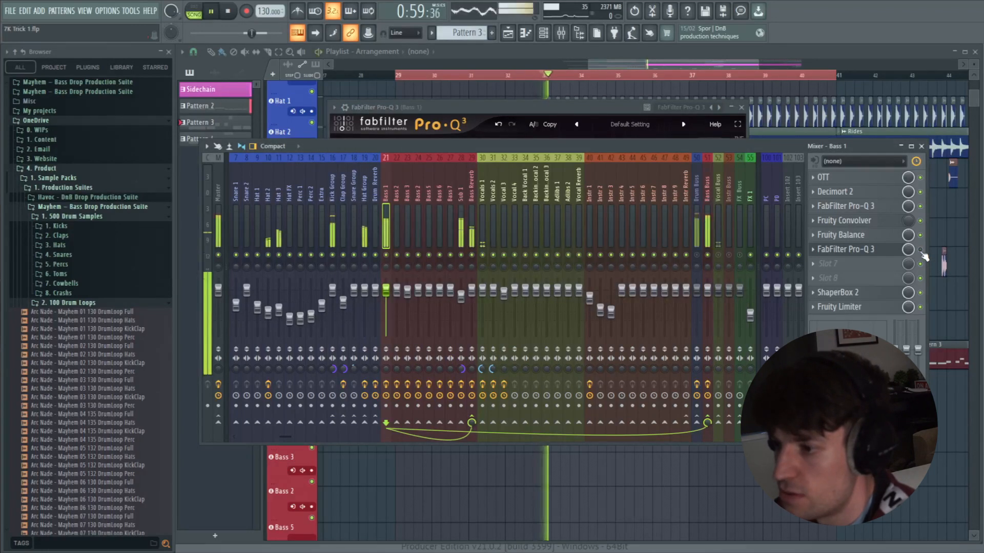
pyautogui.press('space')
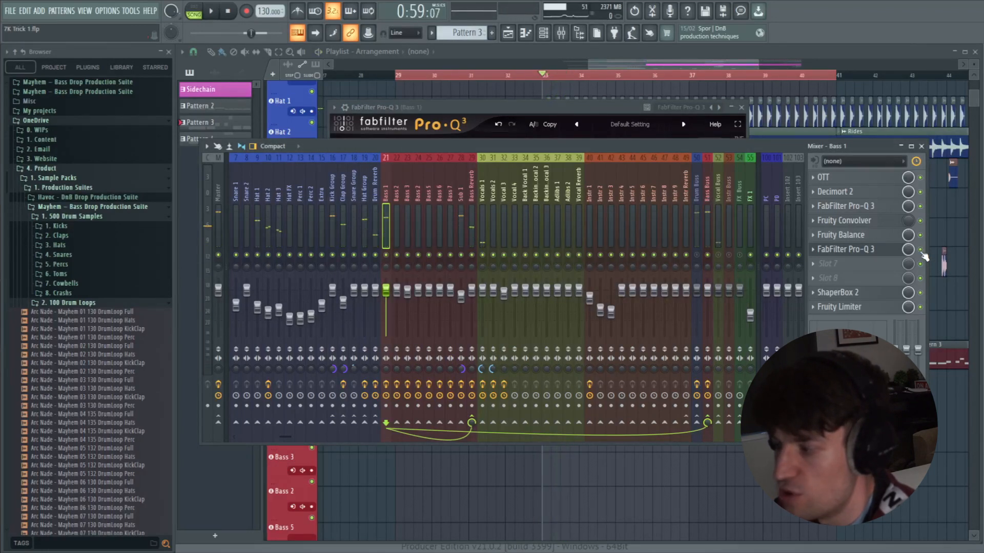
pyautogui.press('space')
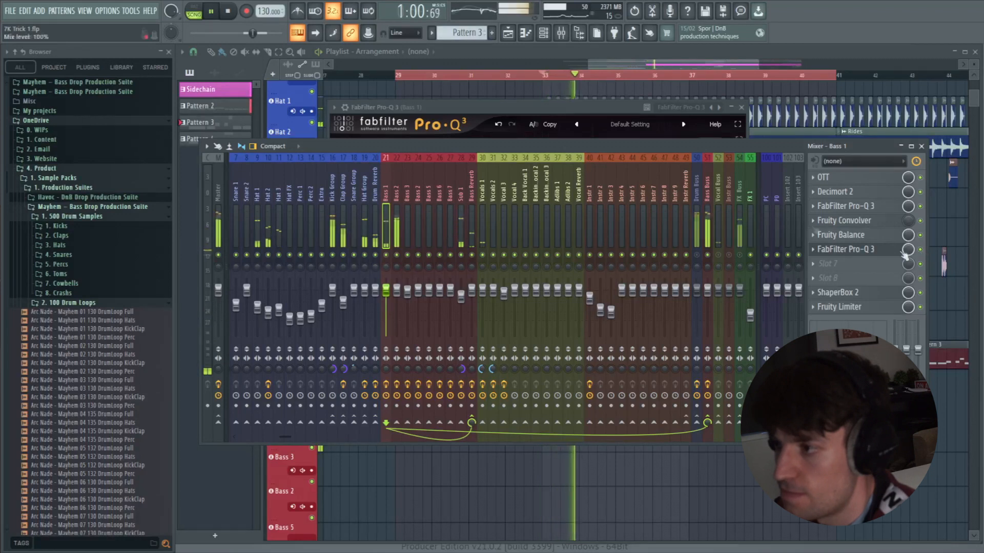
pyautogui.press('space')
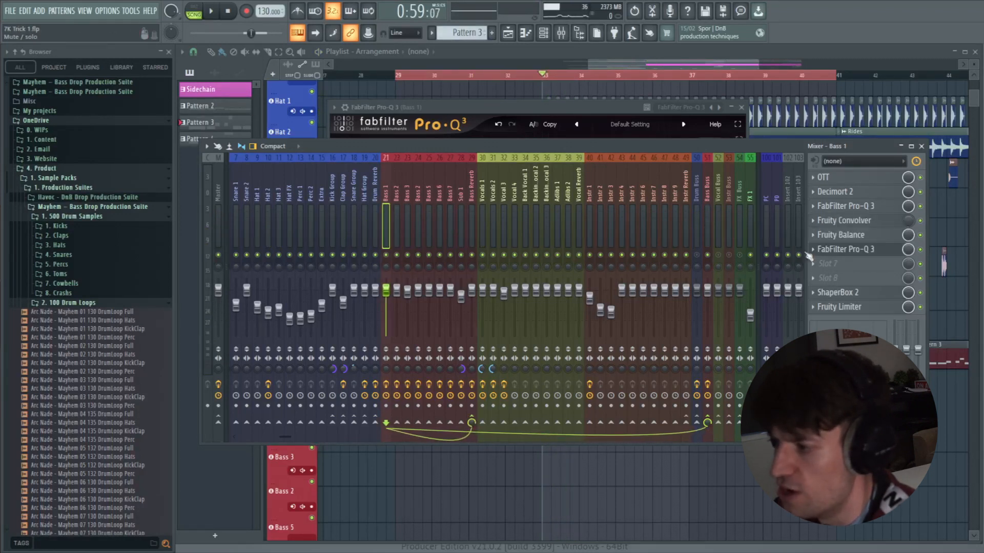
# - Check the high cut EQ on Bass 2 and audition the drop with the Bass 1 high cut bypassed
pyautogui.moveTo(809, 250); pyautogui.dragTo(397, 197)
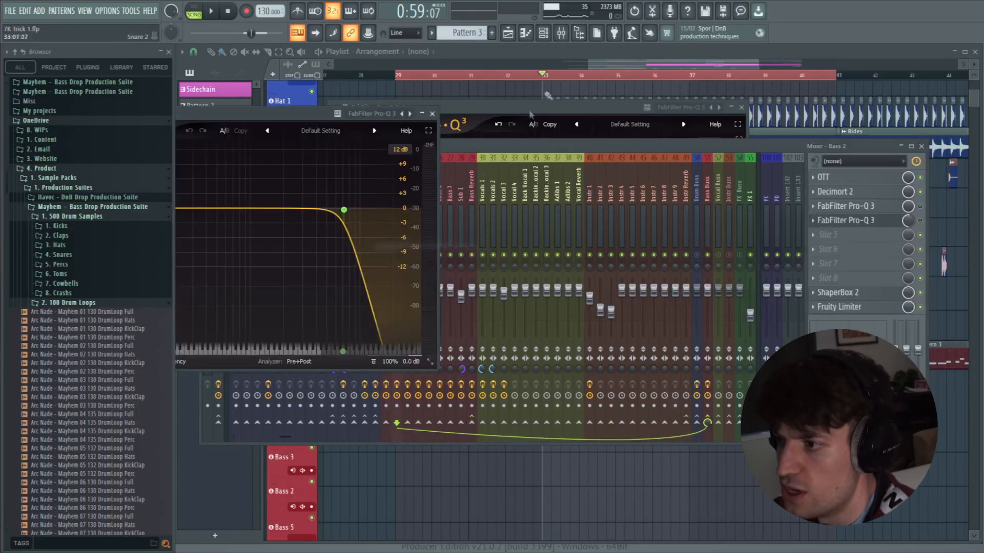
pyautogui.press('Escape')
pyautogui.press('space')
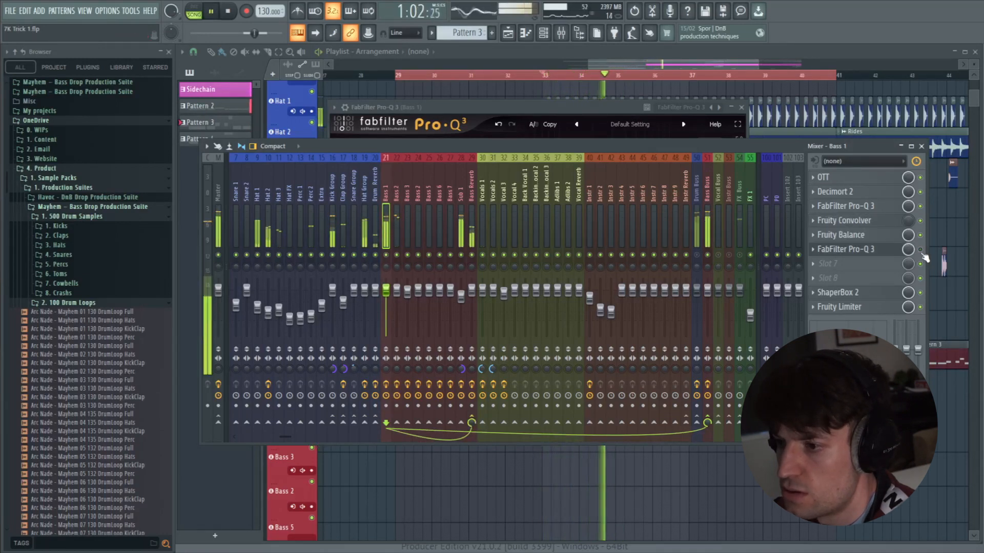
pyautogui.press('space')
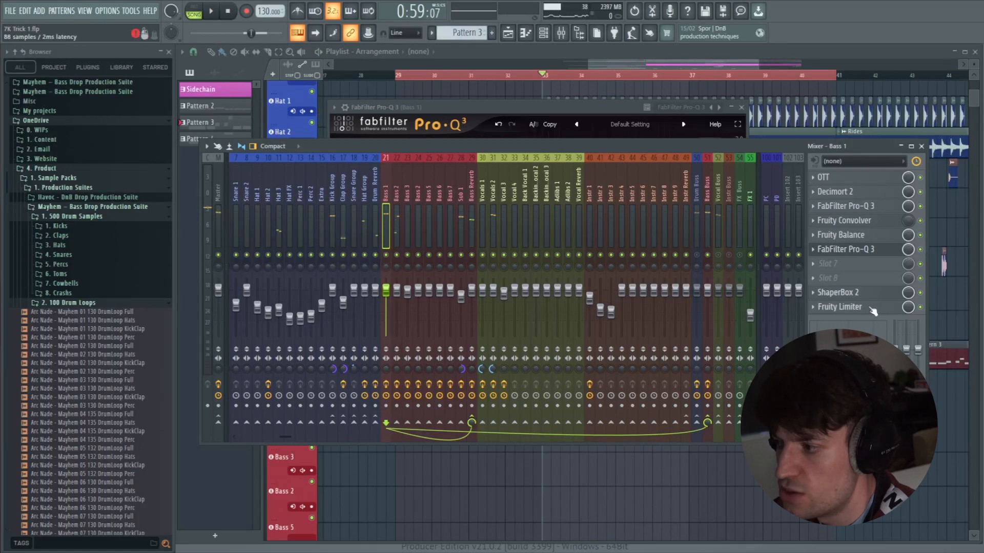
# - Raise the gain in the Fruity Limiter on Bass 1 while playing the drop, and close the limiter
pyautogui.click(837, 309)
pyautogui.moveTo(222, 172); pyautogui.dragTo(588, 260)
pyautogui.press('space')
pyautogui.press('space')
pyautogui.moveTo(520, 375); pyautogui.dragTo(520, 361)
pyautogui.press('space')
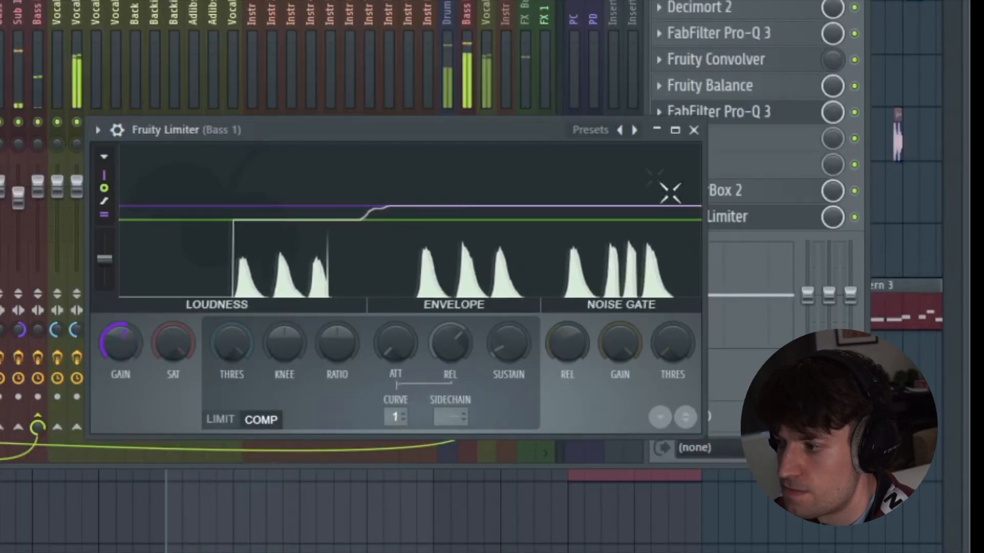
pyautogui.click(693, 130)
pyautogui.press('space')
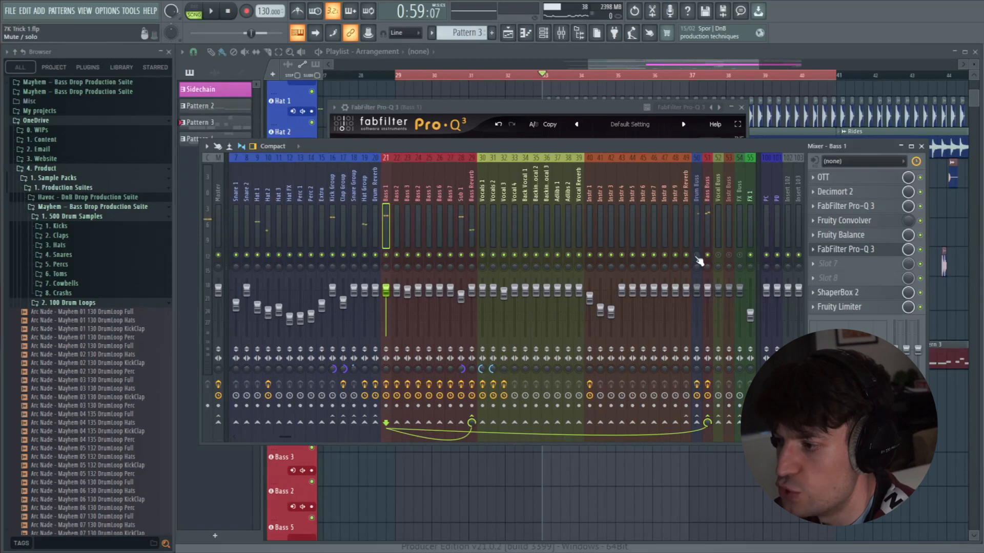
# - Audition the drop with and without the kick and clap groups and close the Bass 1 limiter
pyautogui.press('space')
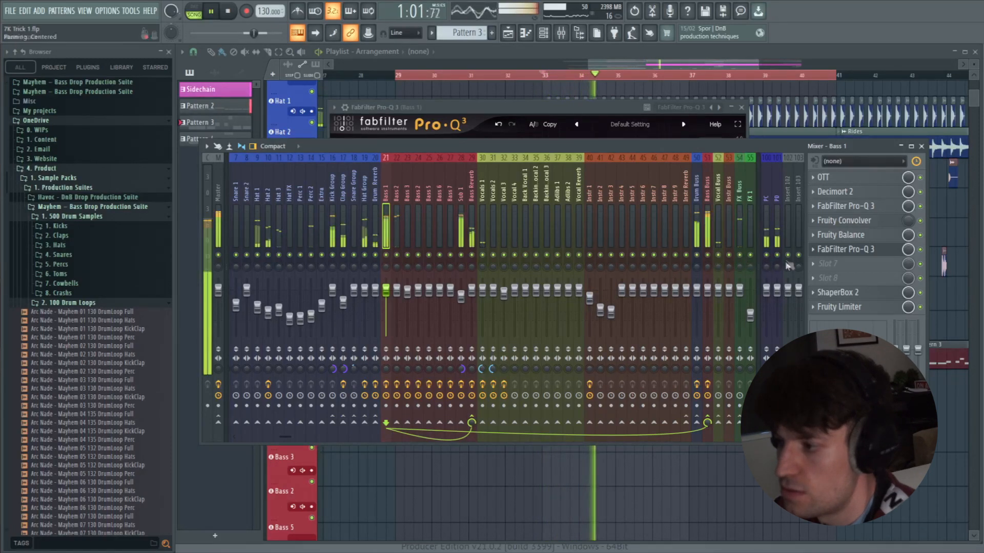
pyautogui.press('space')
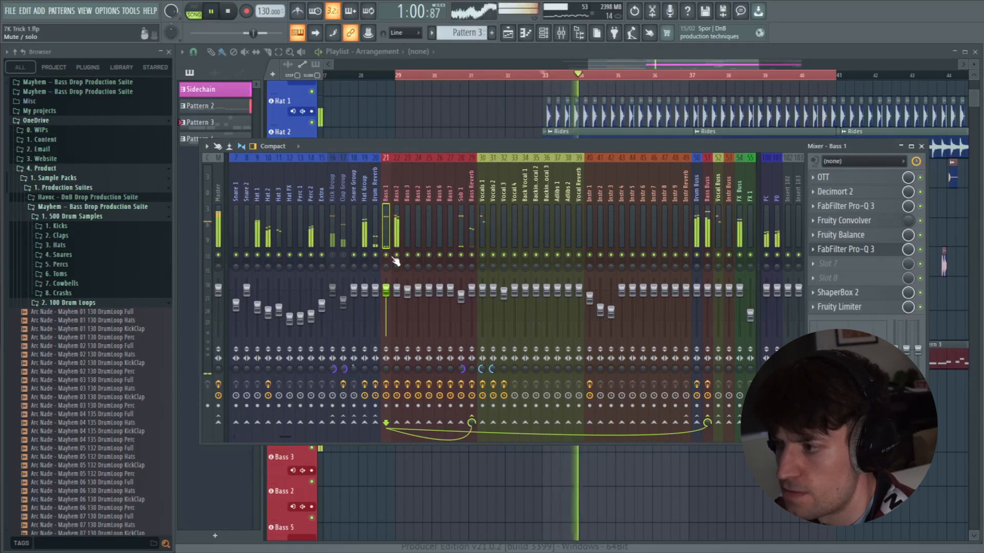
pyautogui.press('space')
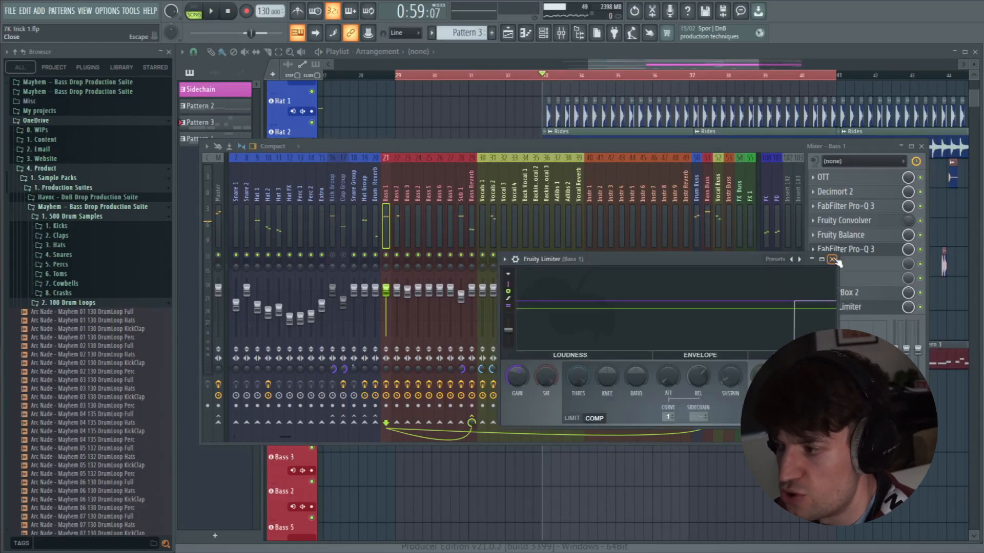
pyautogui.click(832, 260)
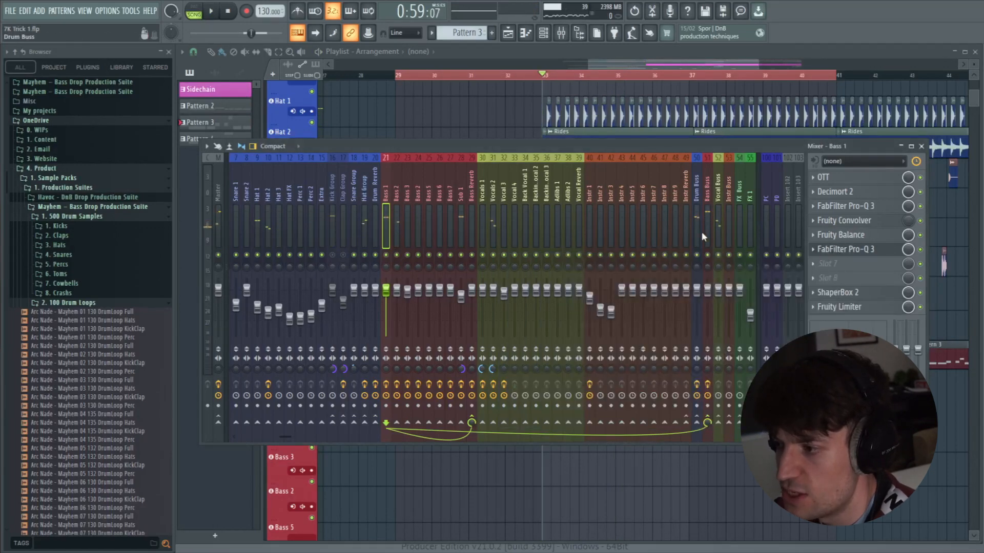
# - Play the drop and toggle Hat 1 off and on in the mixer to hear its part in the mix
pyautogui.scroll(5, 253, 219)
pyautogui.scroll(-1, 256, 221)
pyautogui.press('space')
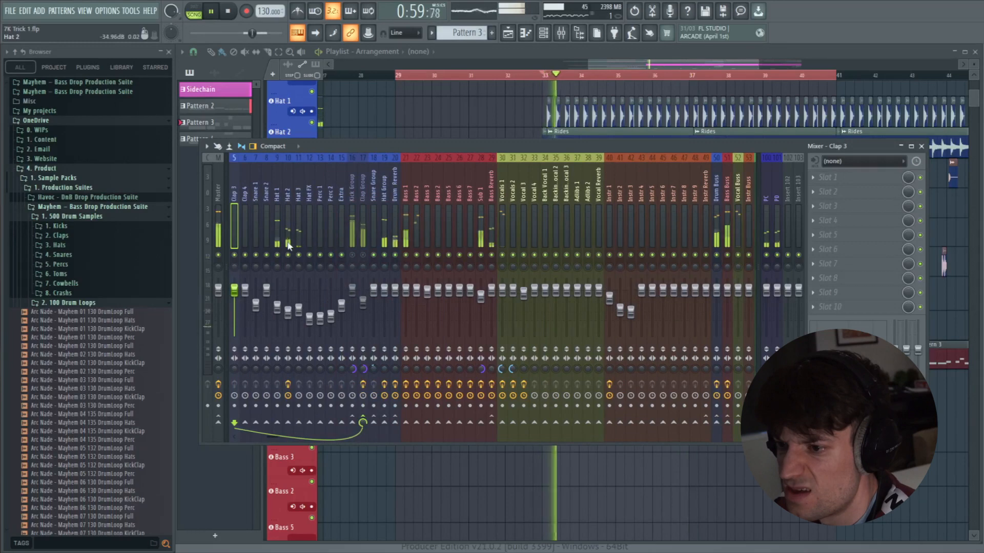
pyautogui.click(279, 254)
pyautogui.click(280, 254)
pyautogui.moveTo(277, 309); pyautogui.dragTo(277, 314)
# - Replay the drop while toggling the high cut EQ on Bass 1 to compare it against the full mix
pyautogui.click(562, 35)
pyautogui.click(562, 35)
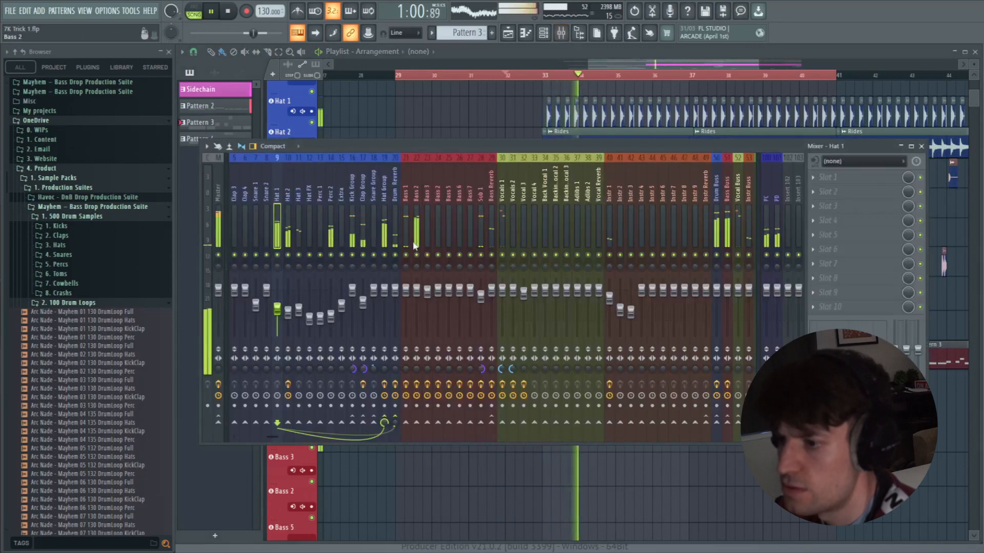
pyautogui.press('space')
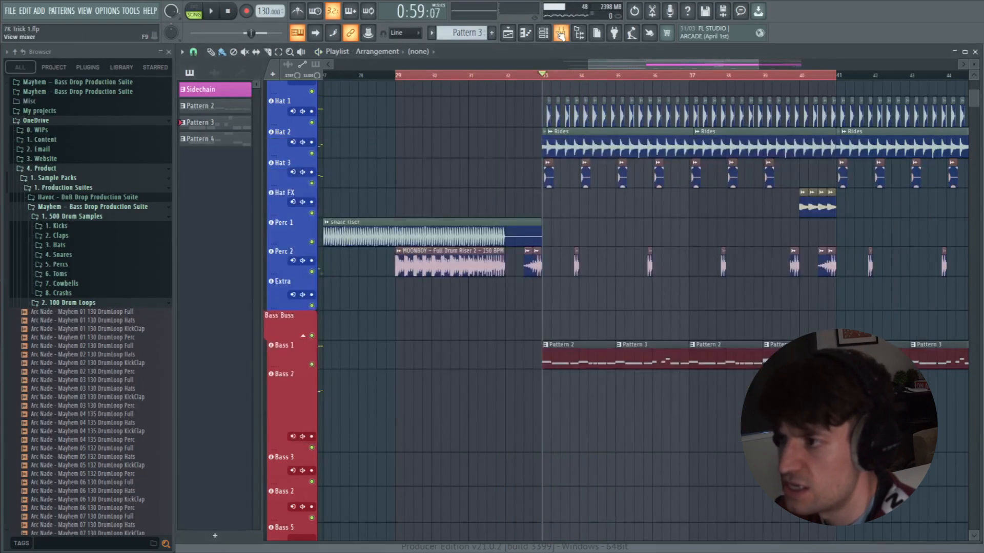
pyautogui.press('space')
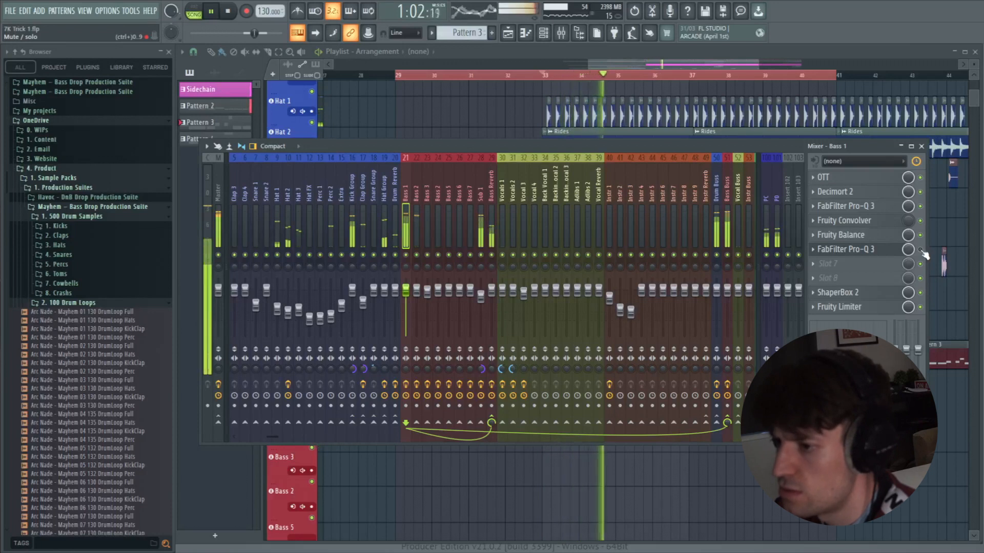
pyautogui.press('space')
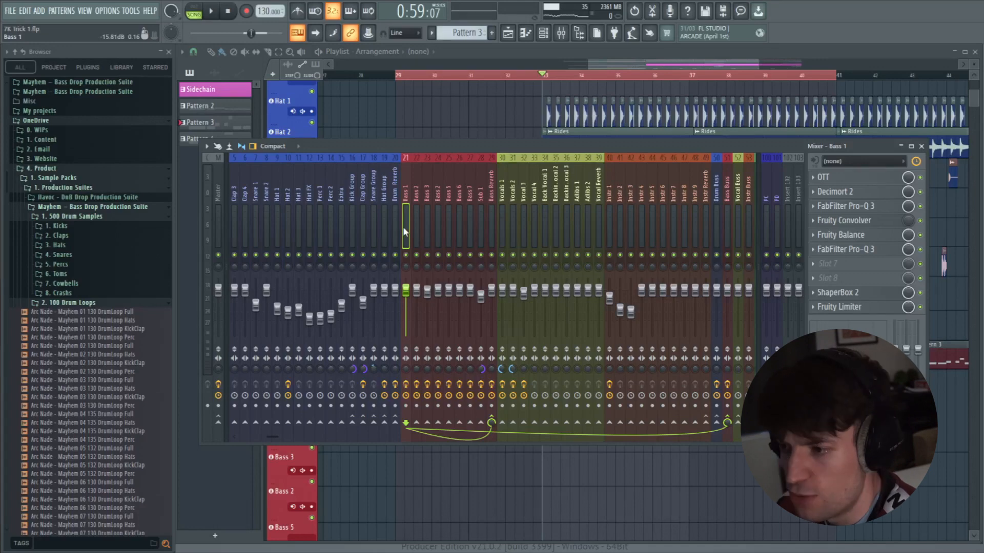
# - Raise the Fruity Limiter gain on Bass 1 to about 3.4 dB
pyautogui.click(867, 312)
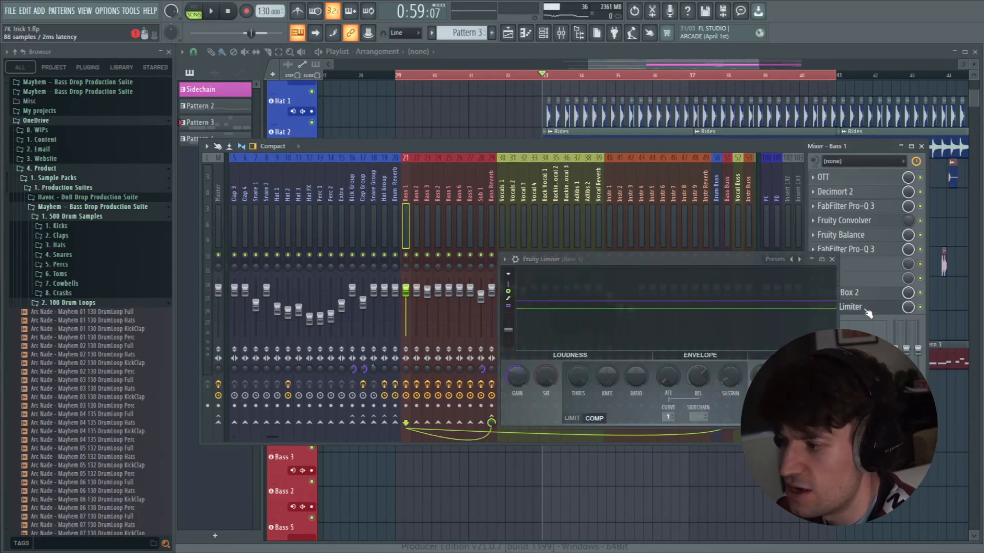
pyautogui.click(840, 267)
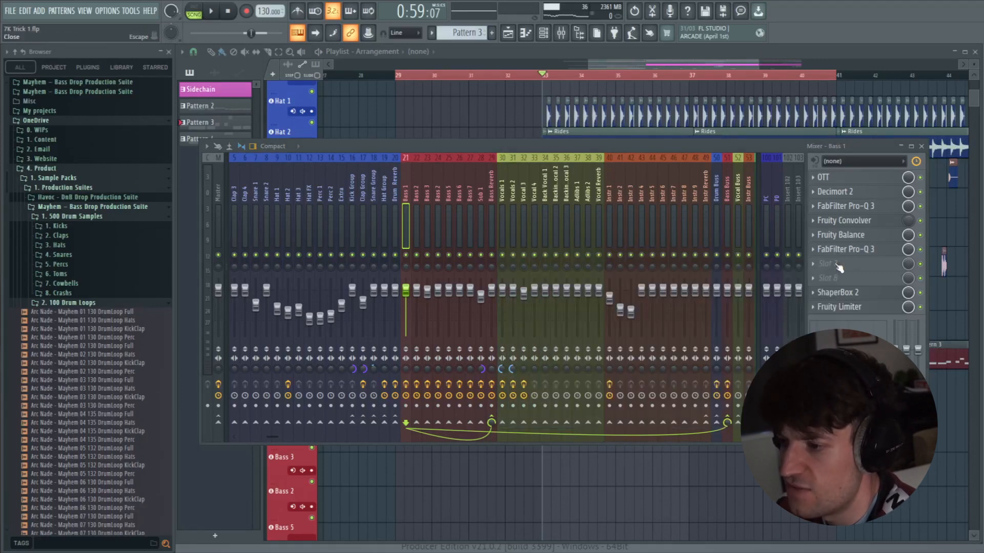
pyautogui.click(840, 309)
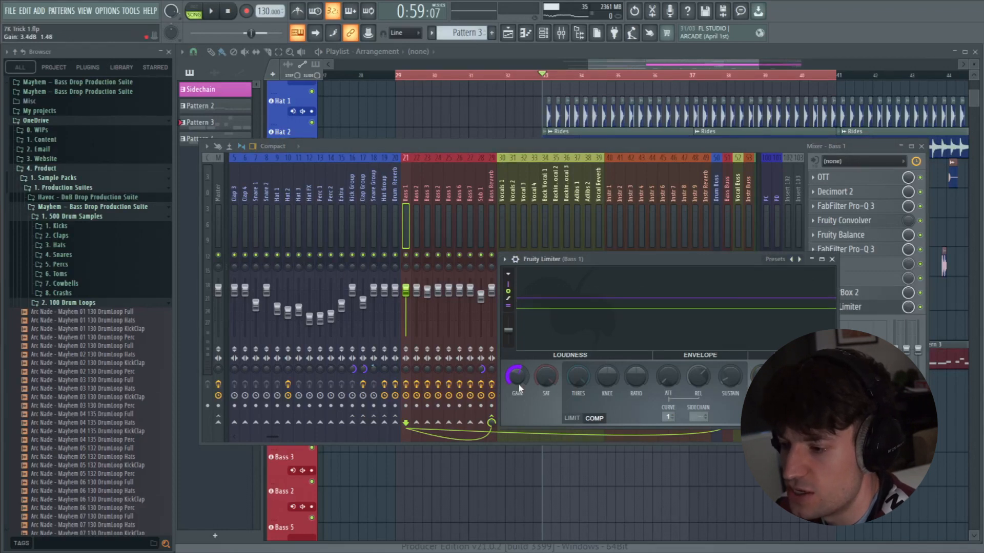
pyautogui.press('space')
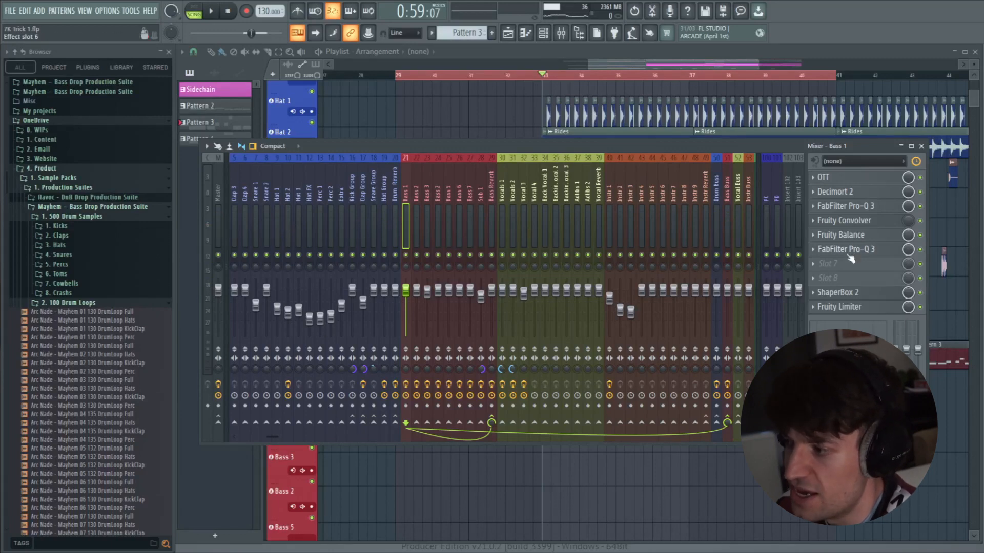
# - Adjust the Bass 1 high cut in the second FabFilter Pro-Q 3 to about 8079 Hz, 18 dB/oct and Q 1.098
pyautogui.click(846, 249)
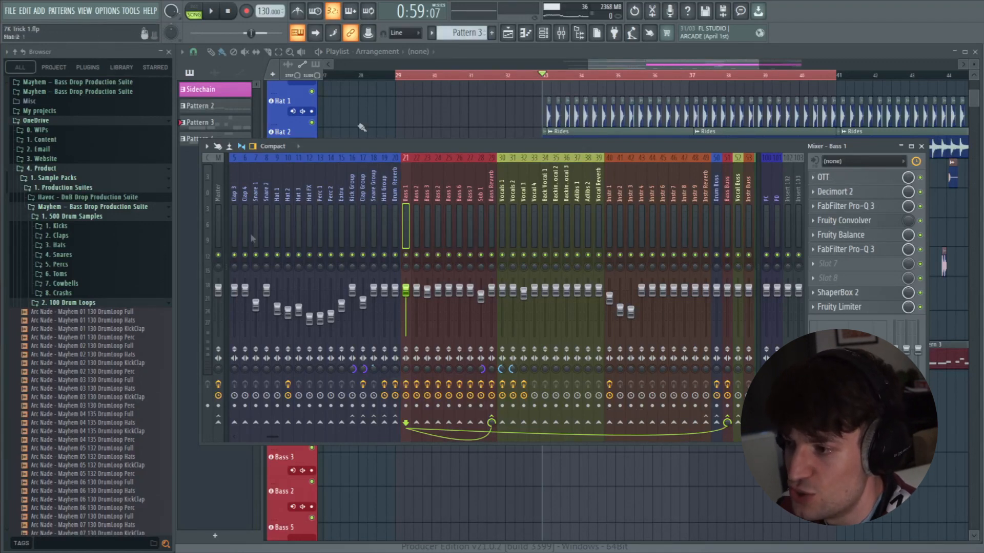
pyautogui.click(860, 251)
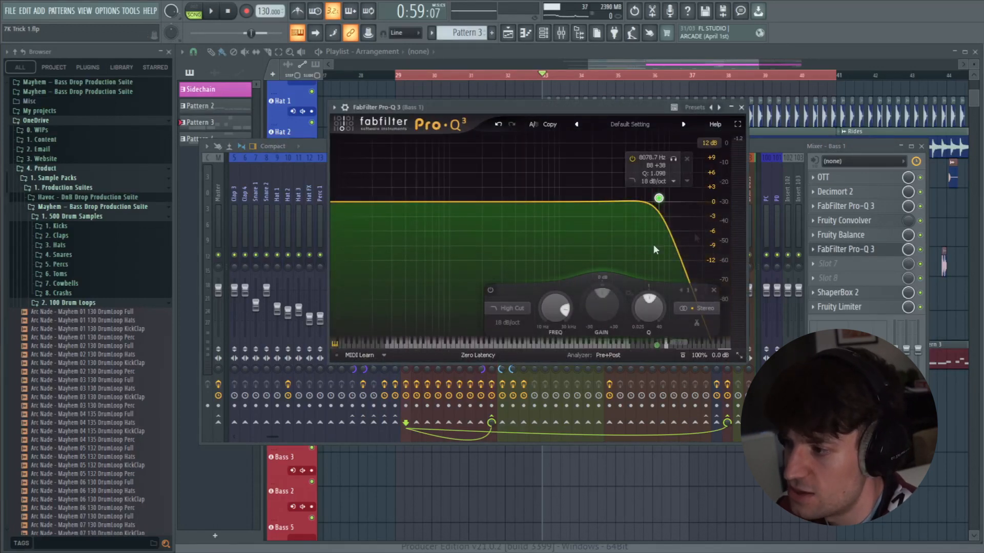
pyautogui.click(740, 107)
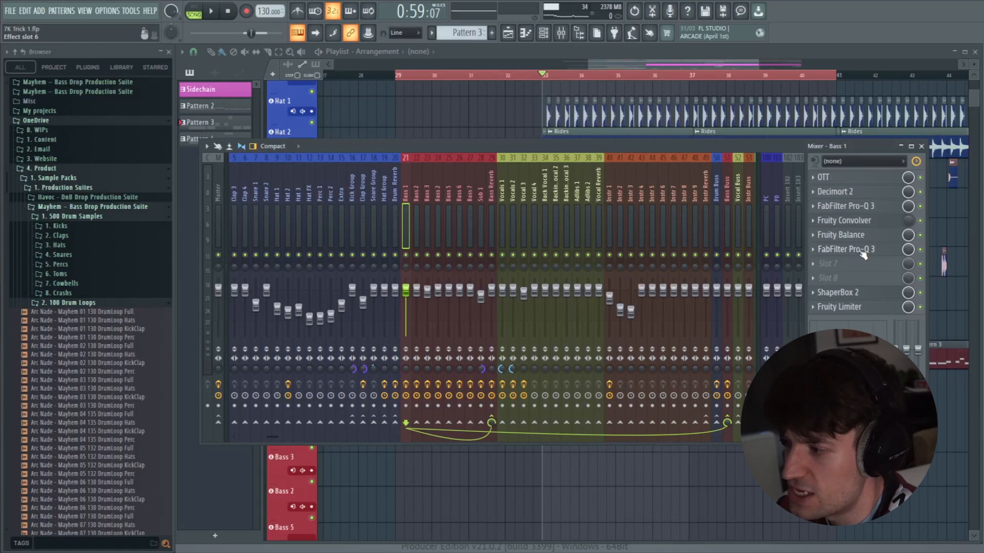
pyautogui.click(845, 249)
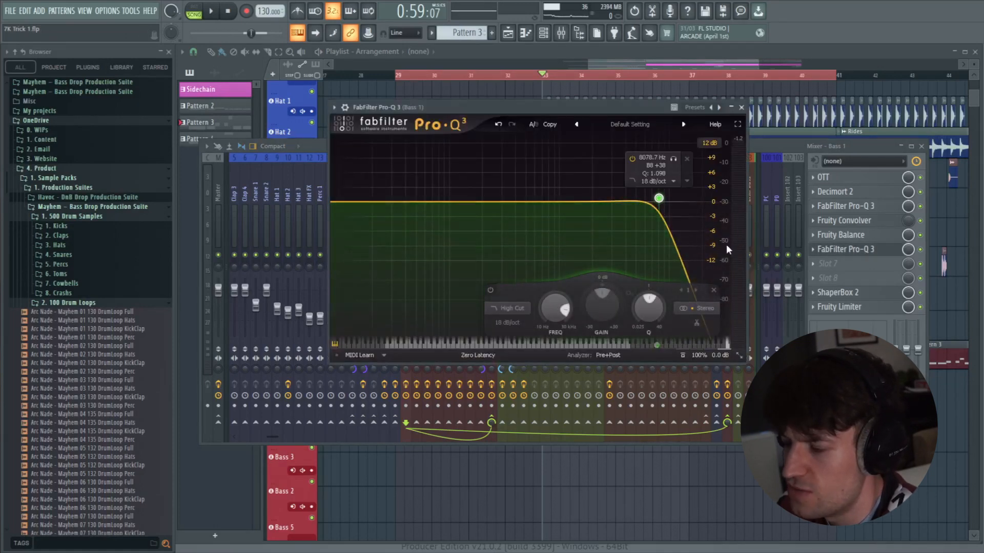
pyautogui.press('Escape')
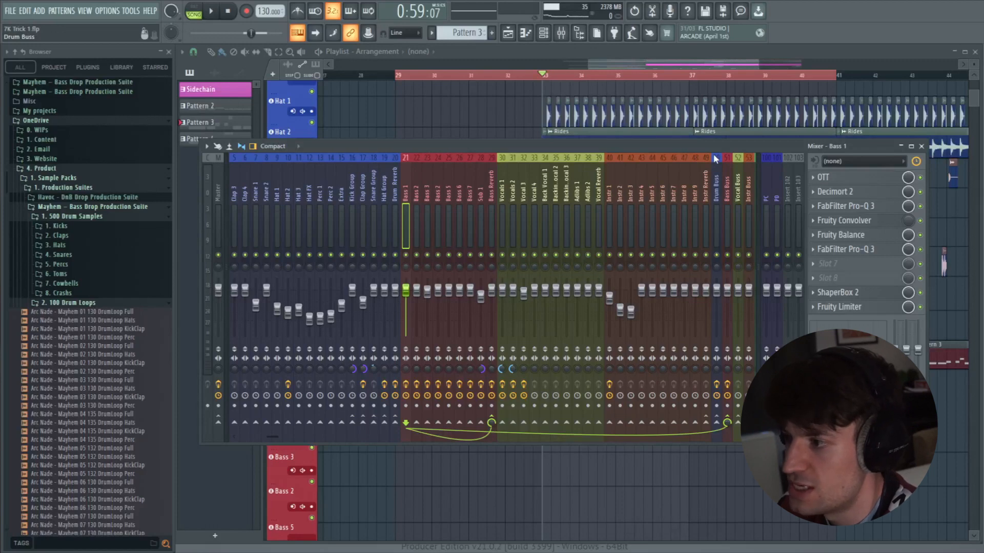
pyautogui.moveTo(716, 159); pyautogui.dragTo(713, 152)
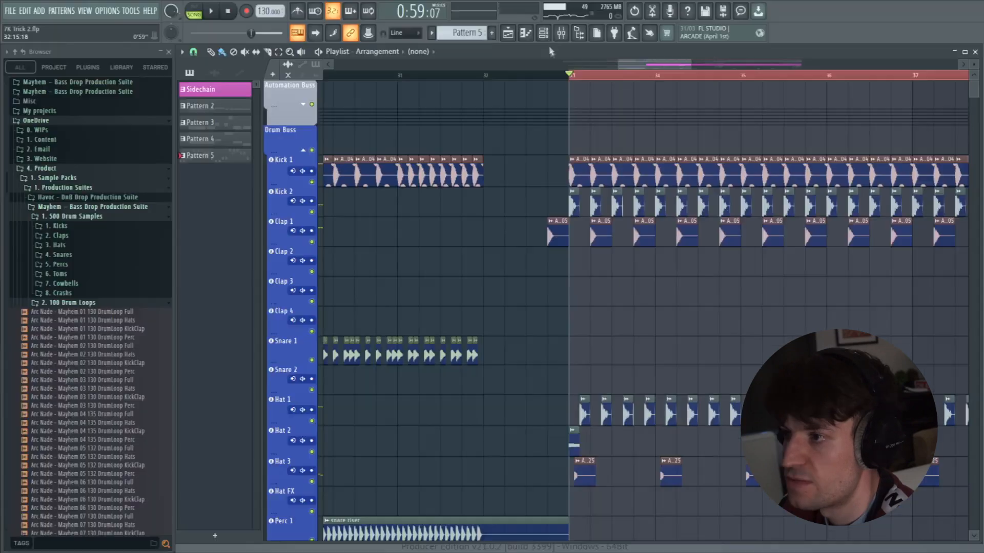
# - Add a high cut in the second FabFilter Pro-Q 3 on Bass 1 at about 7062 Hz, 48 dB/oct and Q 0.923
pyautogui.click(403, 211)
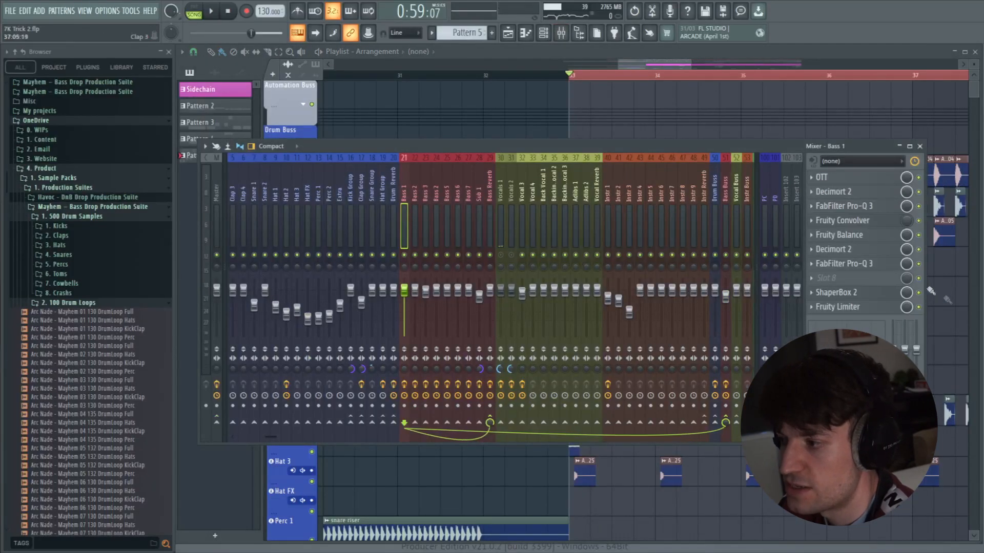
pyautogui.click(840, 206)
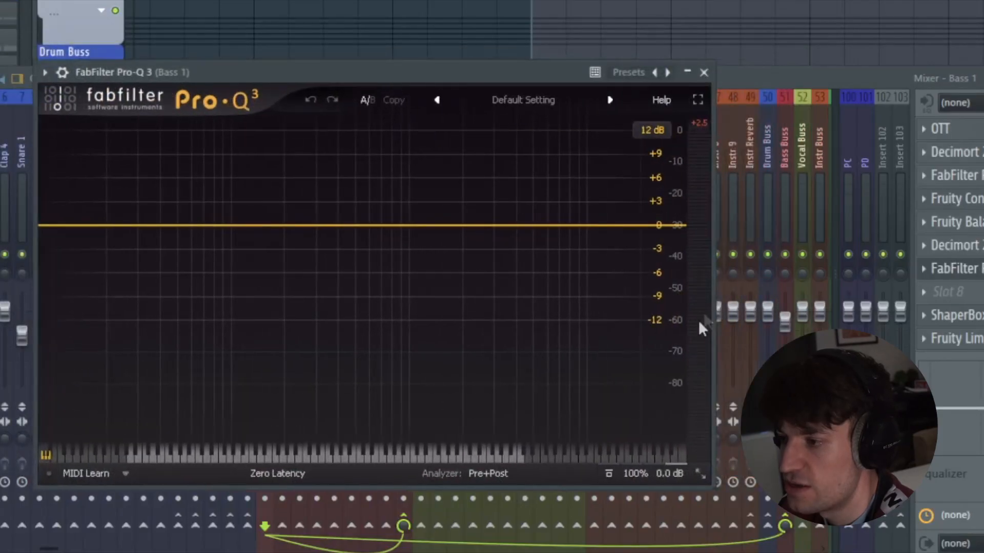
pyautogui.click(660, 224)
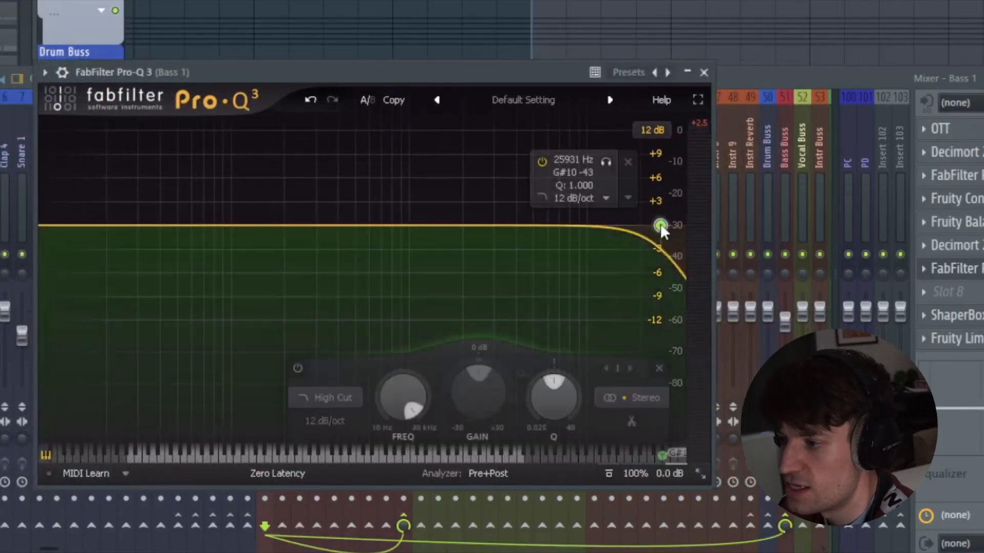
pyautogui.moveTo(660, 225); pyautogui.dragTo(561, 231)
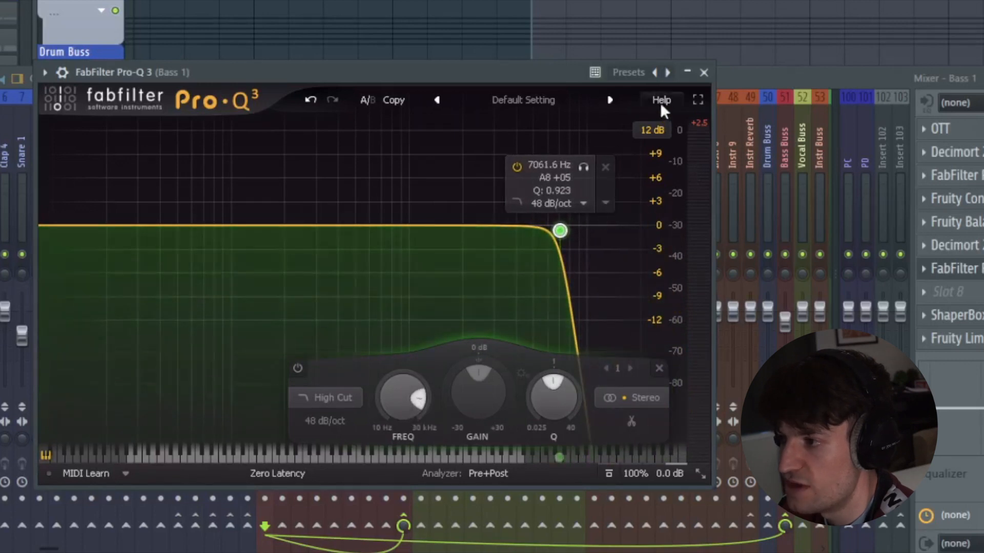
pyautogui.click(703, 72)
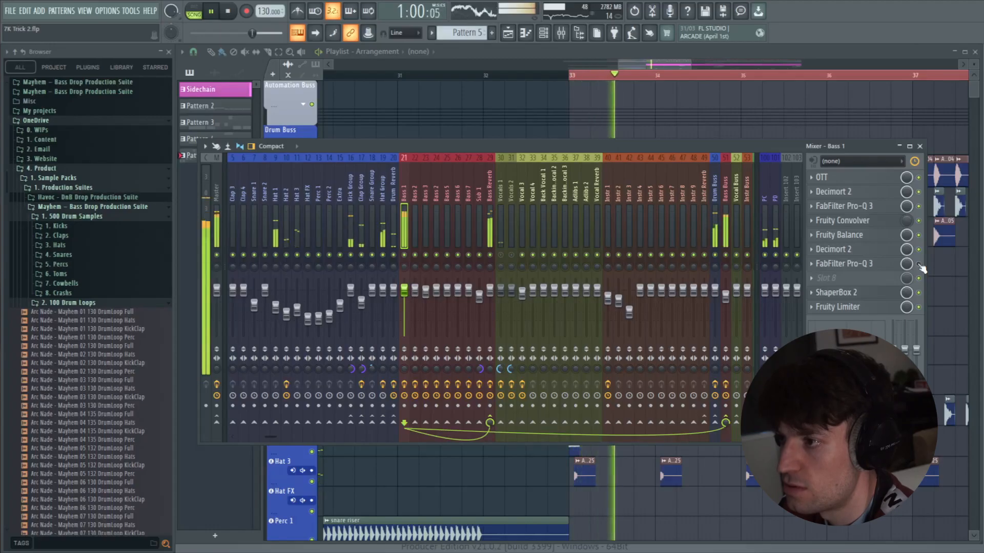
# - Replay the drop with the second FabFilter Pro-Q 3 on Bass 1 enabled to hear the steeper high cut
pyautogui.press('space')
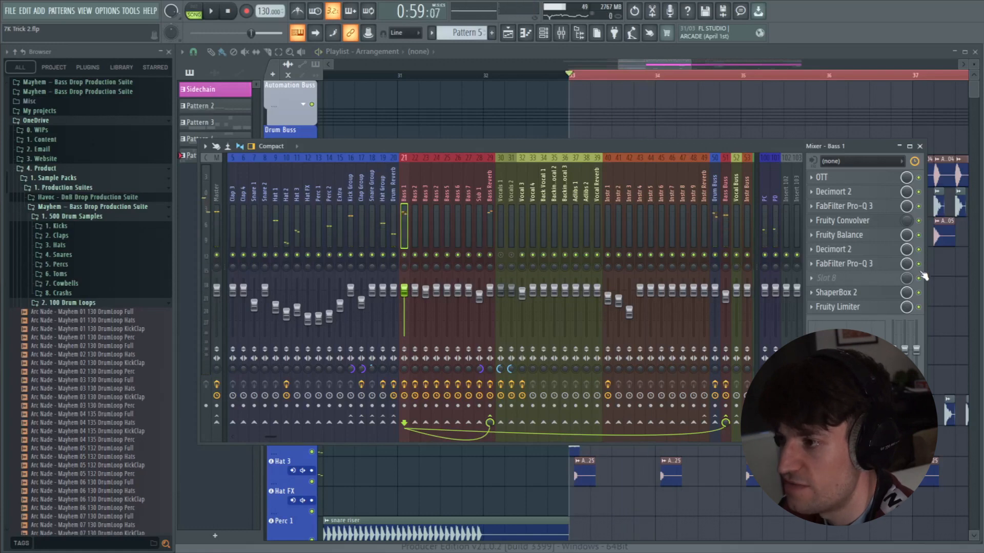
pyautogui.press('space')
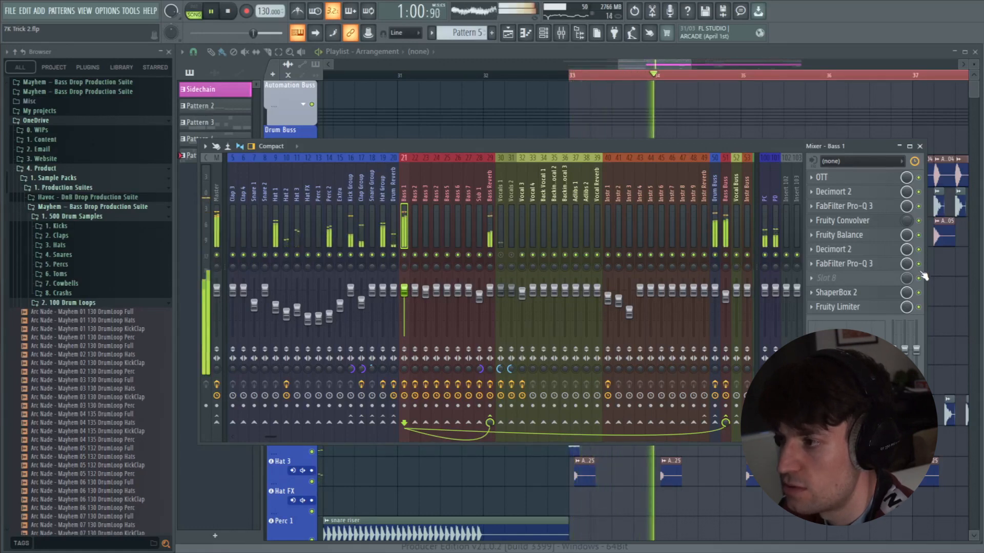
pyautogui.press('space')
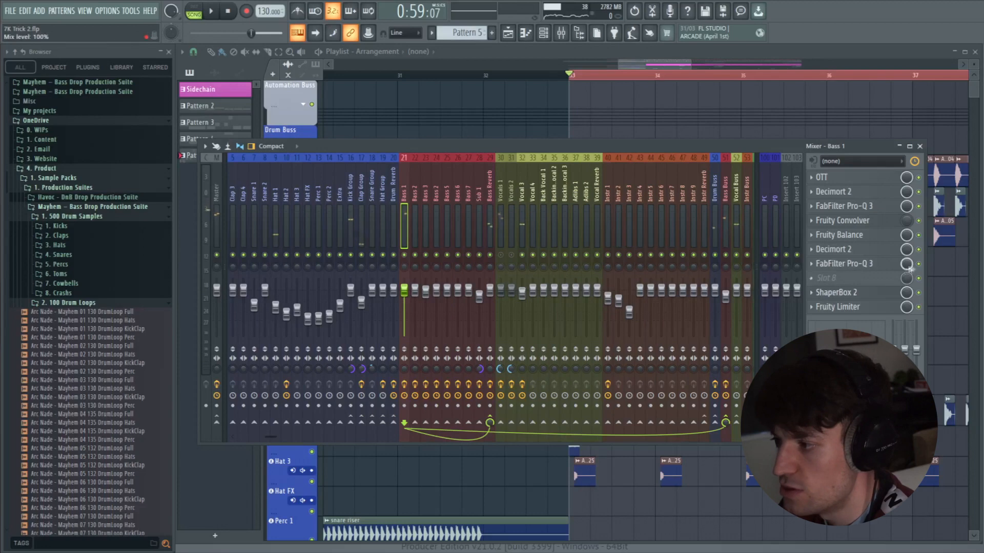
# - Add Fruity Parametric EQ 2 to the Hat Group, boosting band 6 around 7 kHz and gently cutting band 5 just below 2 kHz
pyautogui.click(380, 228)
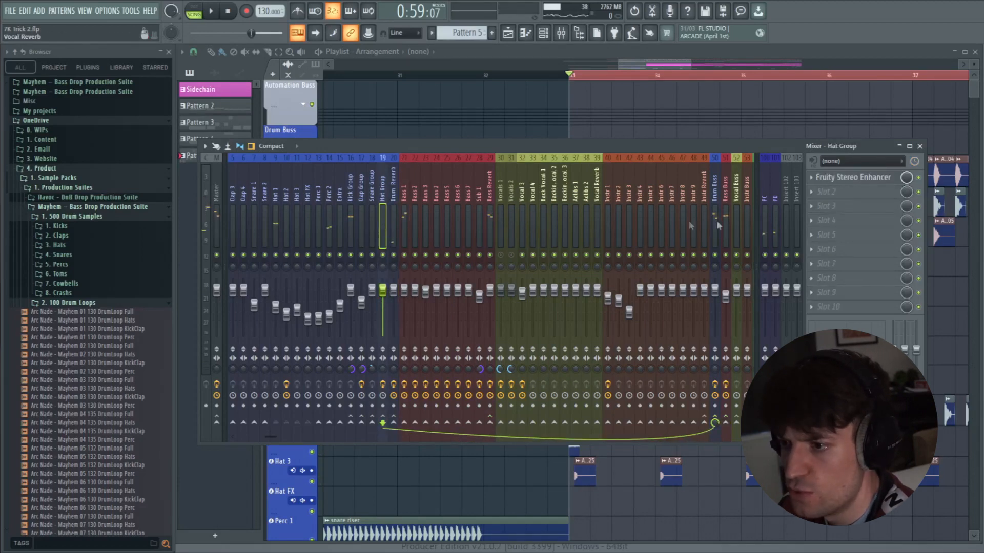
pyautogui.click(847, 192)
pyautogui.click(653, 372)
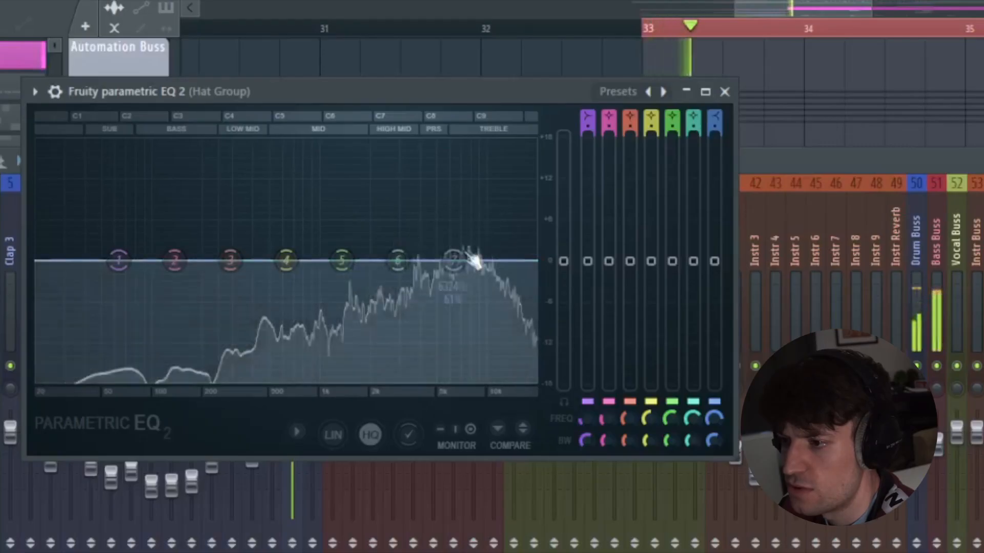
pyautogui.moveTo(398, 261); pyautogui.dragTo(465, 240)
pyautogui.moveTo(341, 261); pyautogui.dragTo(367, 275)
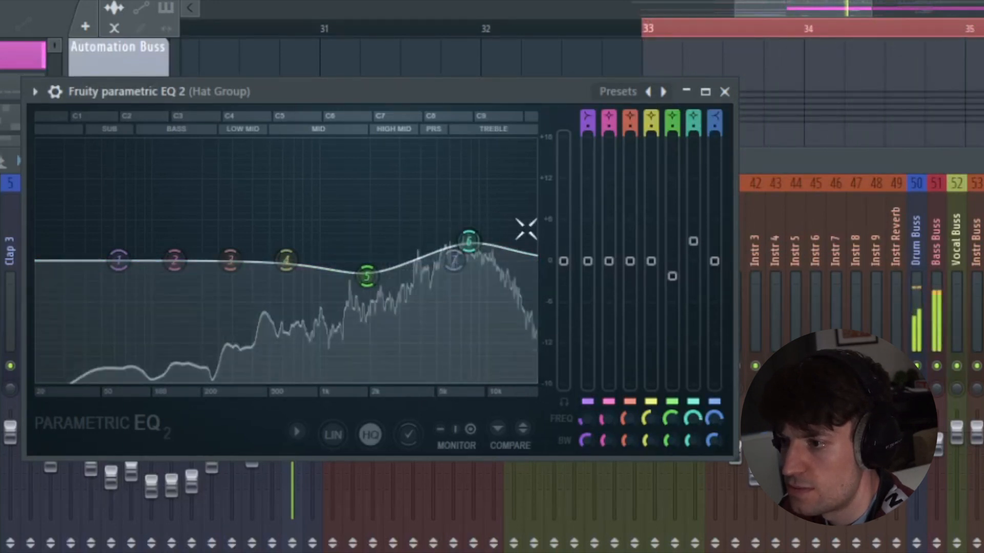
pyautogui.click(725, 93)
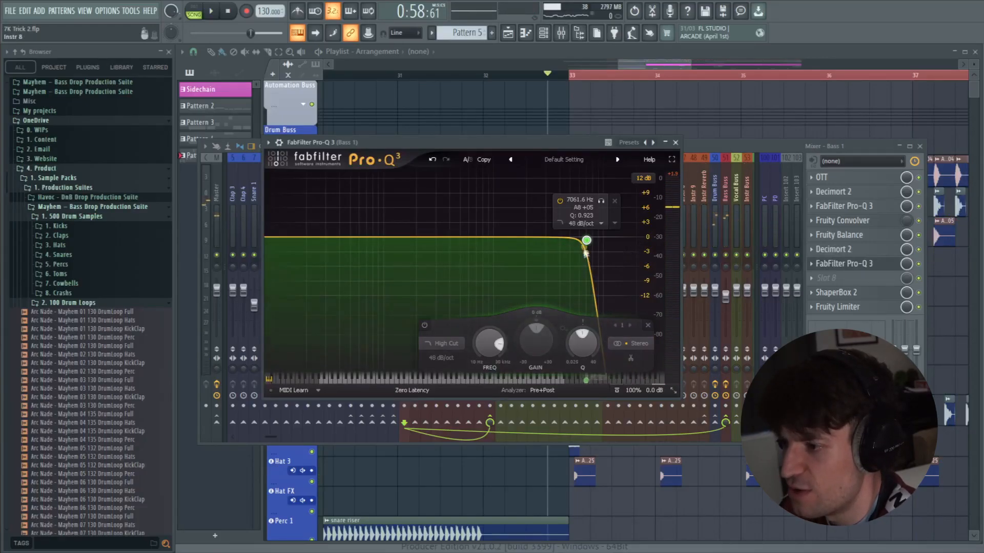
# - Play the drop from bar 33 with the second Pro-Q 3 on Bass 1 bypassed and enabled to compare the two
pyautogui.click(918, 264)
pyautogui.click(573, 75)
pyautogui.press('F9')
pyautogui.press('space')
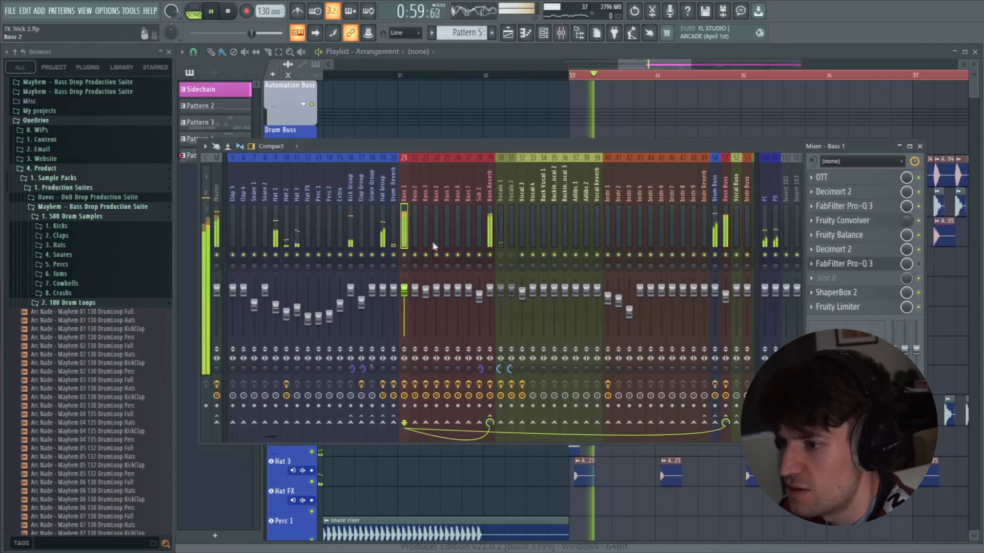
pyautogui.press('space')
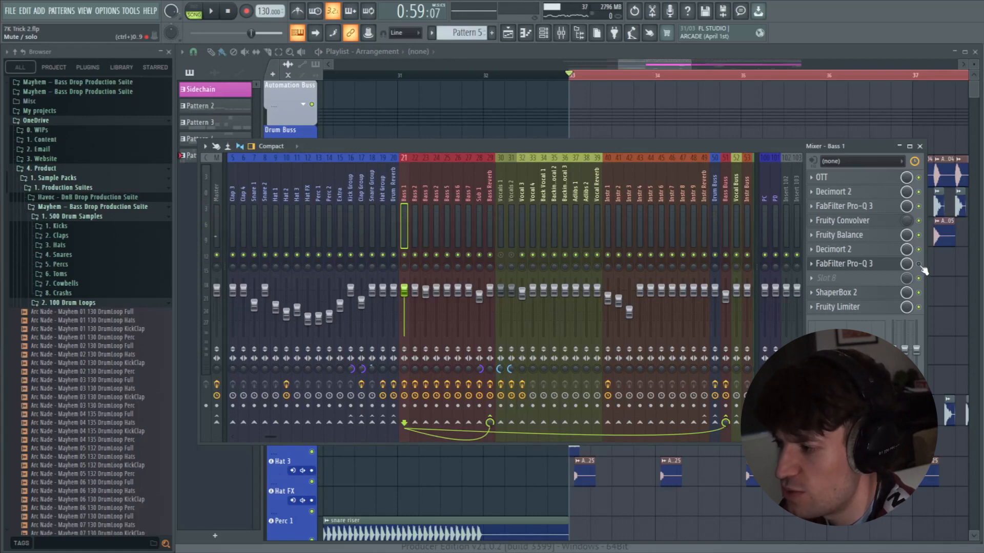
pyautogui.press('space')
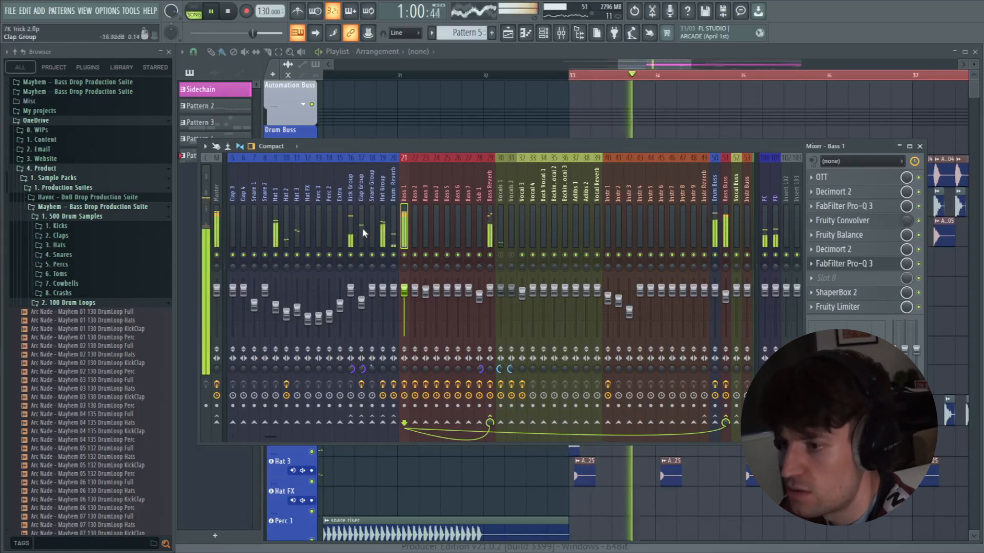
# - Stop playback and check the Hat 1, Hat Group, Drum Buss and Bass 1 channels in the mixer
pyautogui.click(276, 231)
pyautogui.press('space')
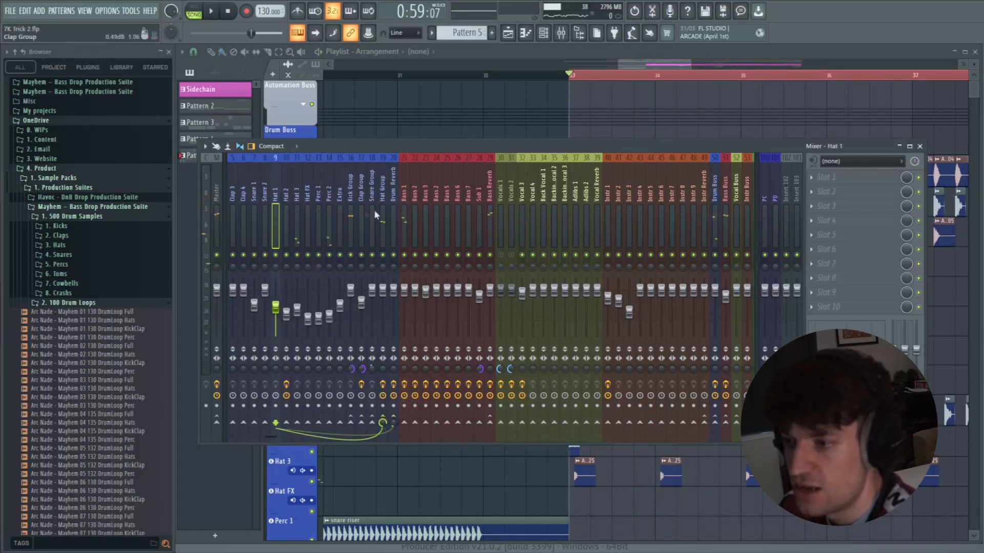
pyautogui.click(383, 228)
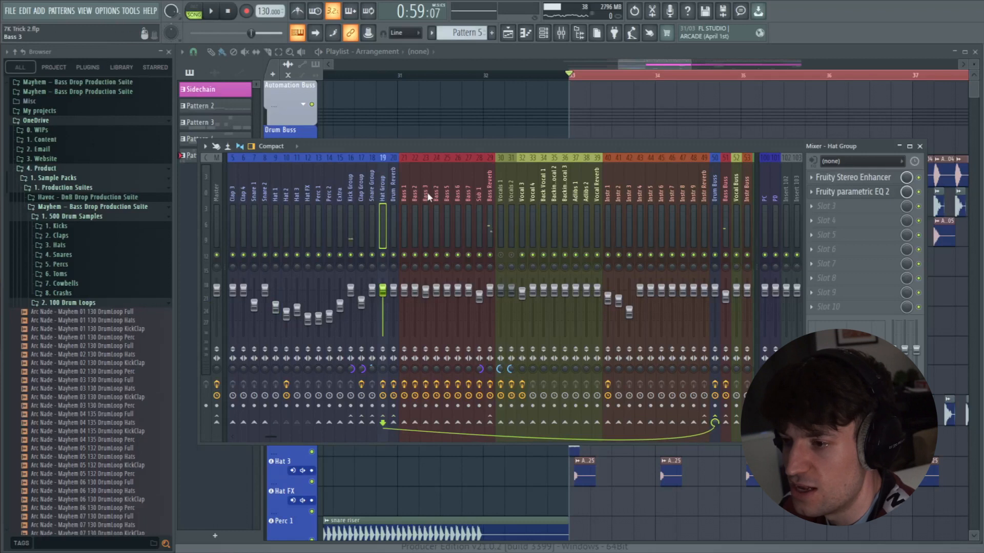
pyautogui.click(403, 226)
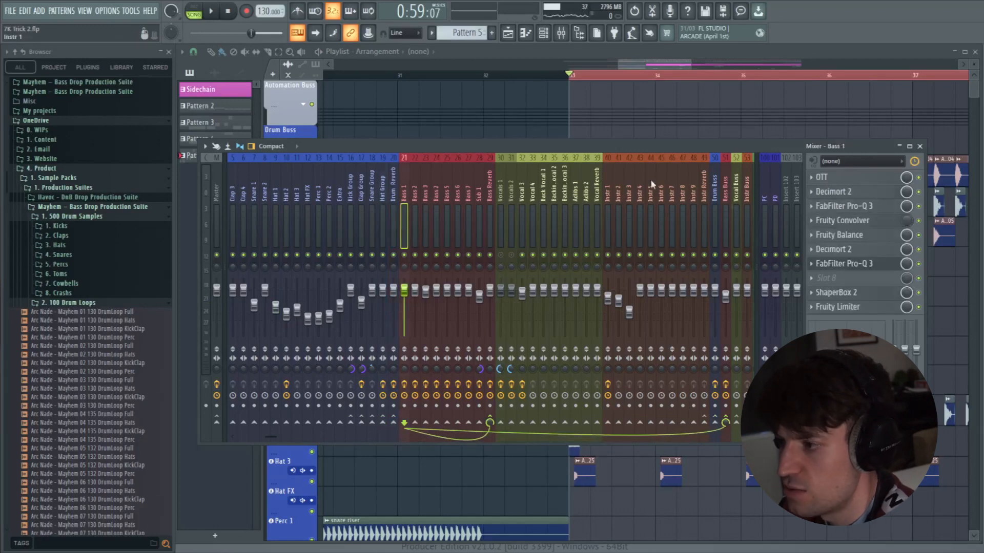
pyautogui.click(718, 218)
pyautogui.click(402, 225)
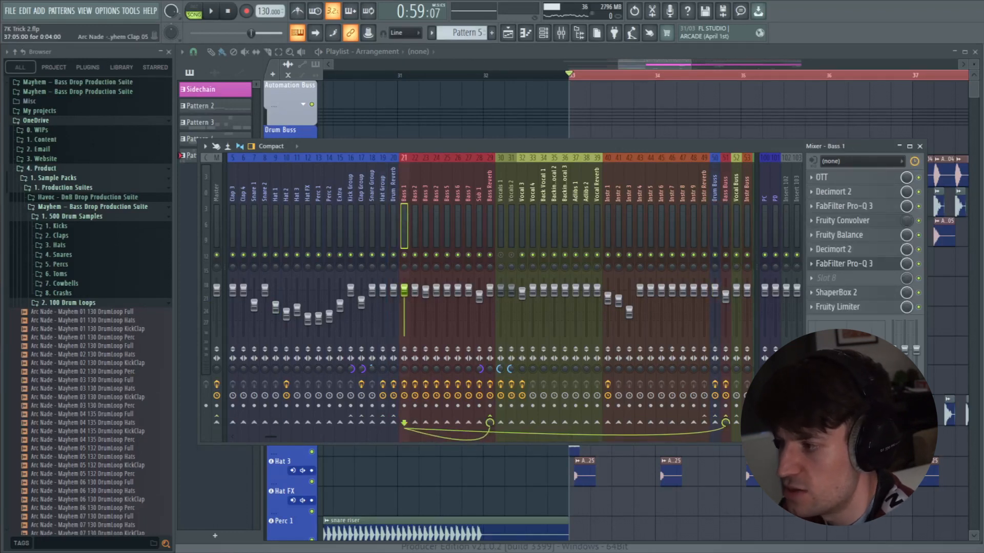
# - Set the Bass Buss volume to about -4.7 dB while the drop plays, and reopen the second Pro-Q 3 on Bass 1
pyautogui.click(725, 298)
pyautogui.press('space')
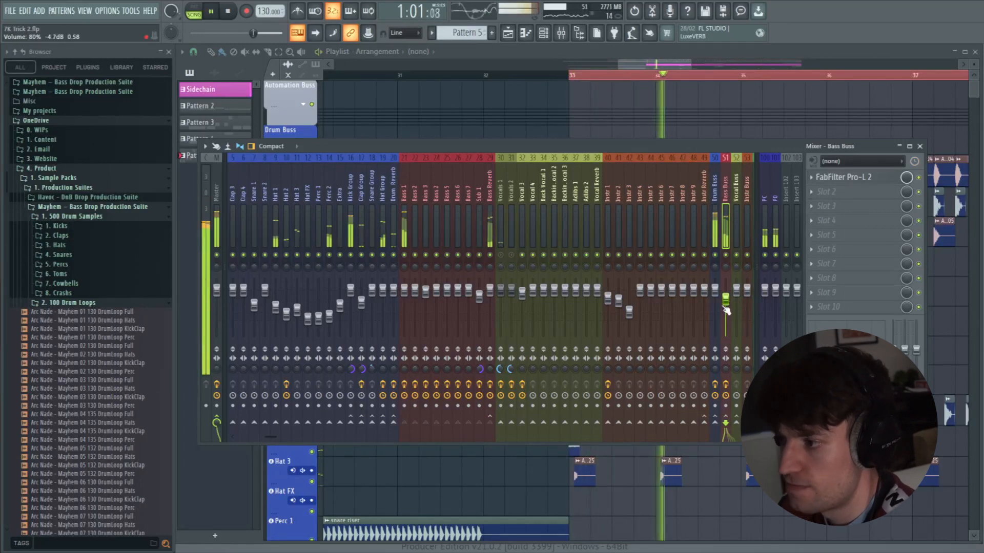
pyautogui.press('space')
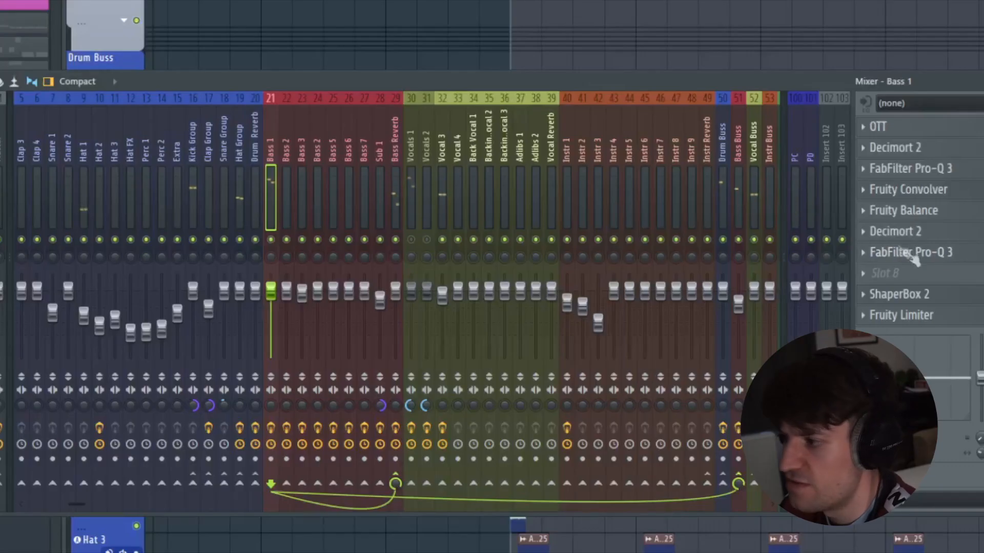
pyautogui.click(837, 263)
pyautogui.moveTo(536, 221)
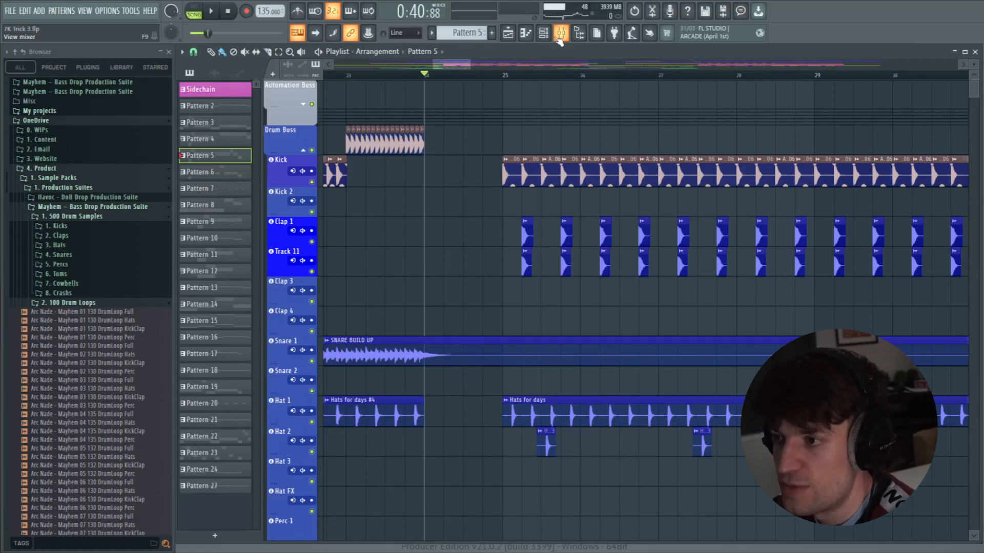
# - Play the drop of the 7K Trick 3 project from bar 24
pyautogui.moveTo(468, 76); pyautogui.dragTo(472, 67)
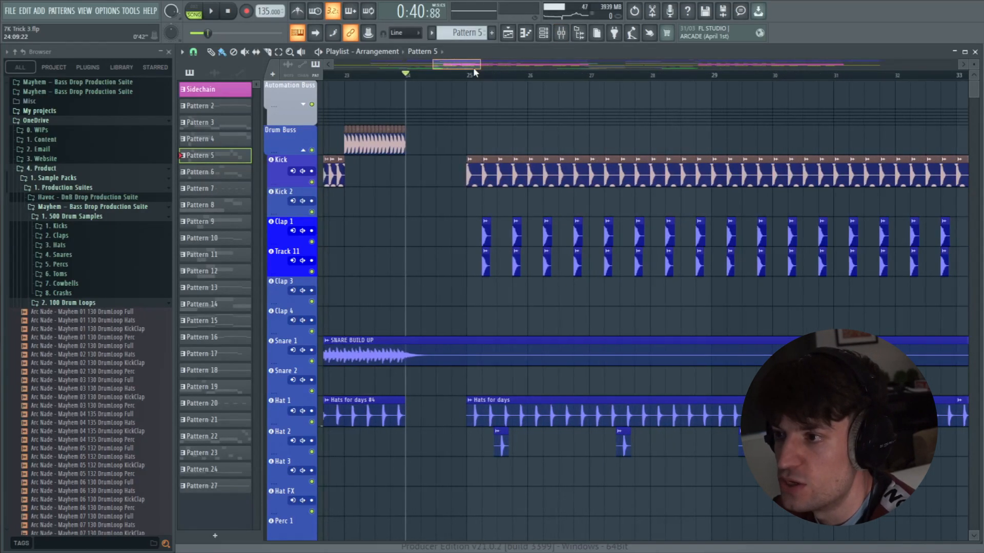
pyautogui.press('space')
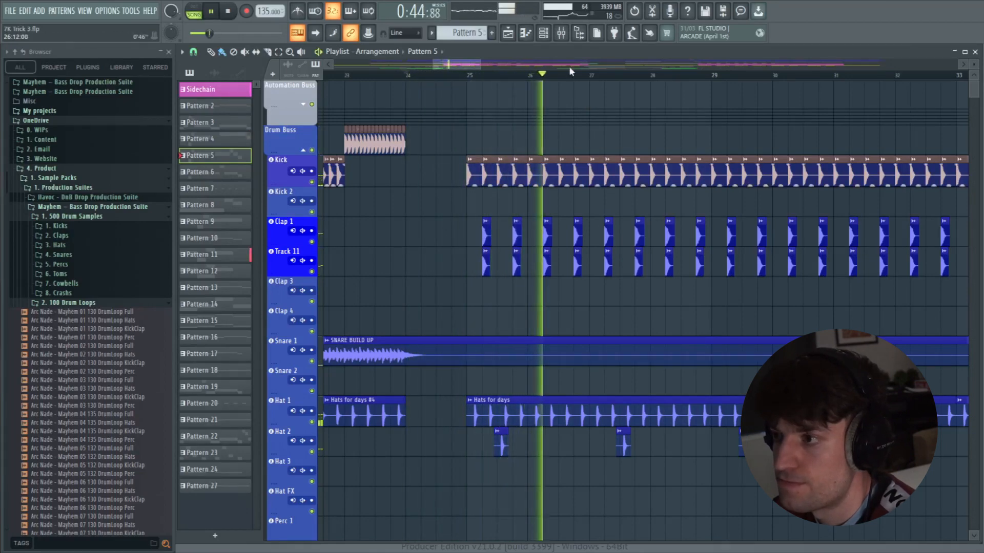
# - Add a high cut in FabFilter Pro-Q 3 on the Bass Buss at about 7141 Hz, 30 dB/oct and Q 0.974
pyautogui.click(564, 37)
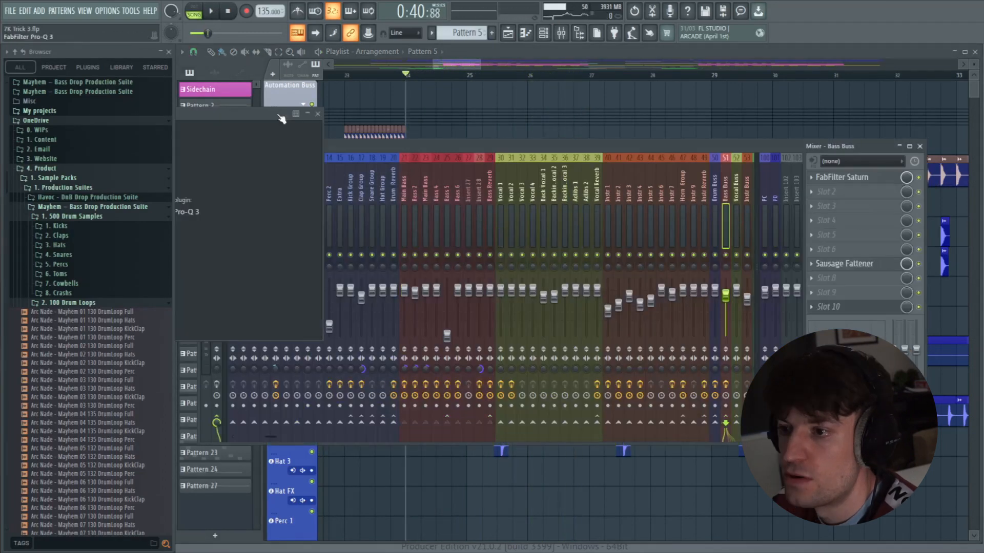
pyautogui.moveTo(279, 118); pyautogui.dragTo(552, 124)
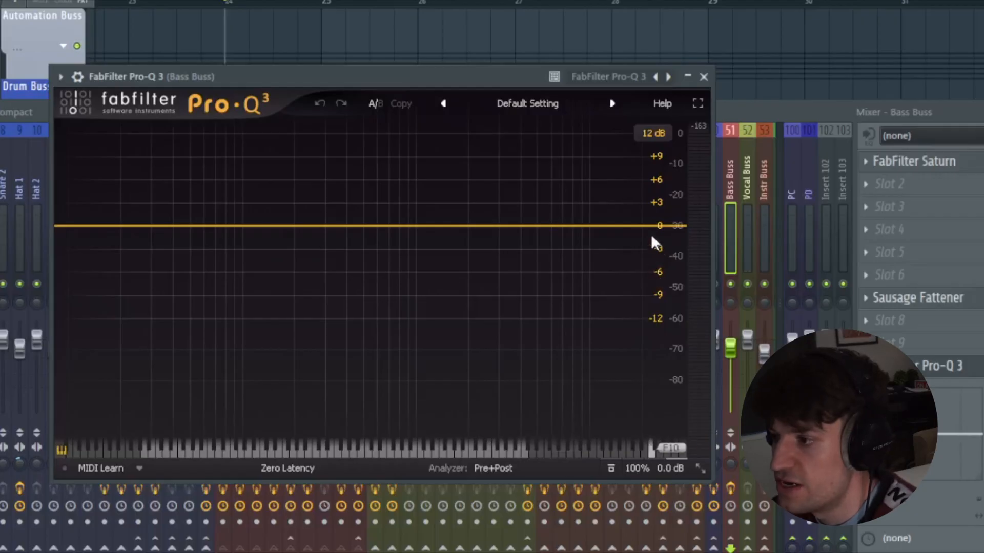
pyautogui.click(665, 226)
pyautogui.moveTo(666, 226); pyautogui.dragTo(564, 229)
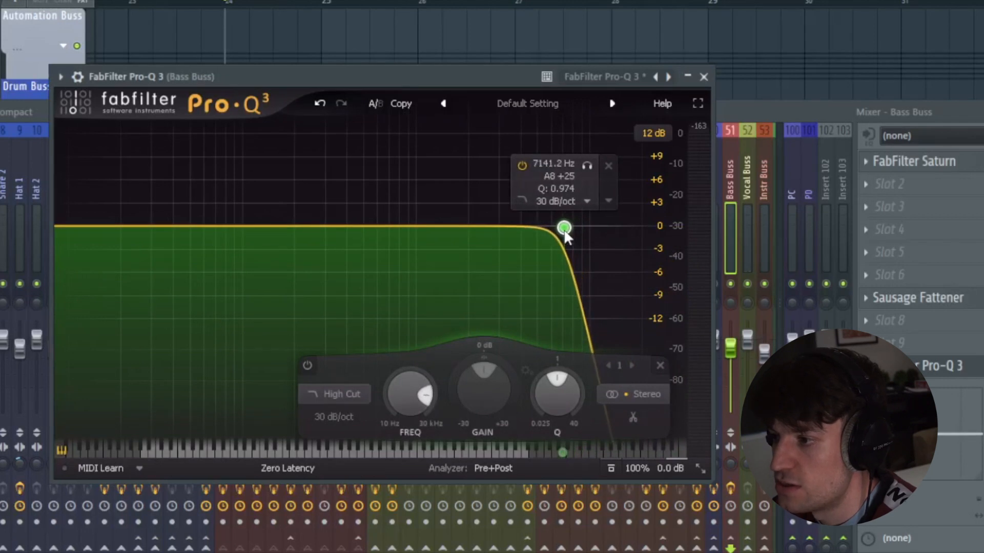
# - Replay the drop with the Bass Buss Pro-Q 3 bypassed and enabled to compare the mix
pyautogui.press('space')
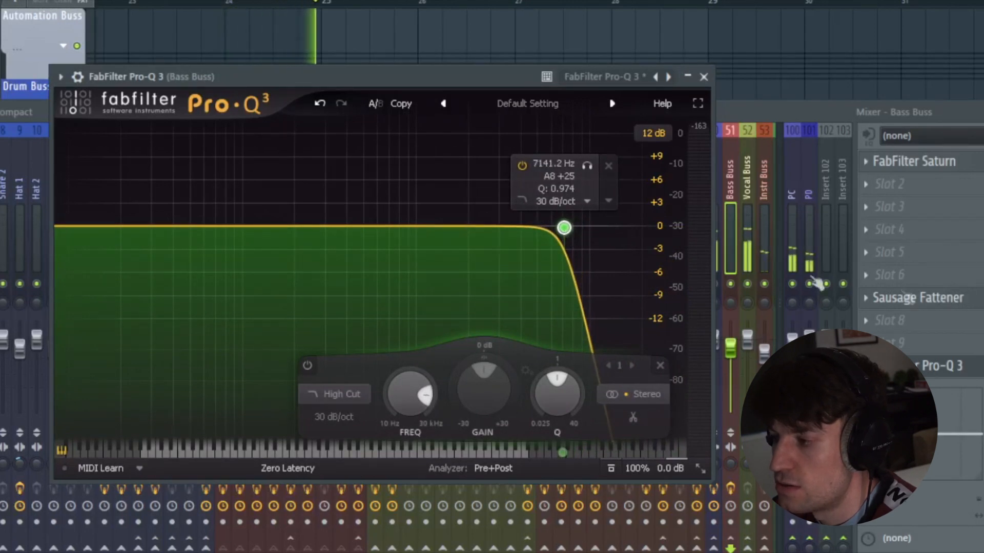
pyautogui.click(732, 248)
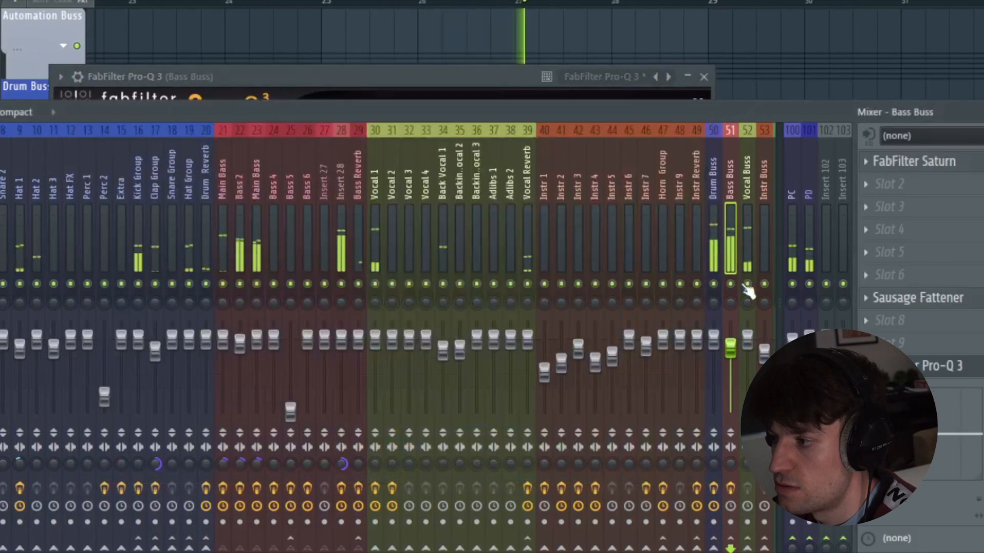
pyautogui.press('space')
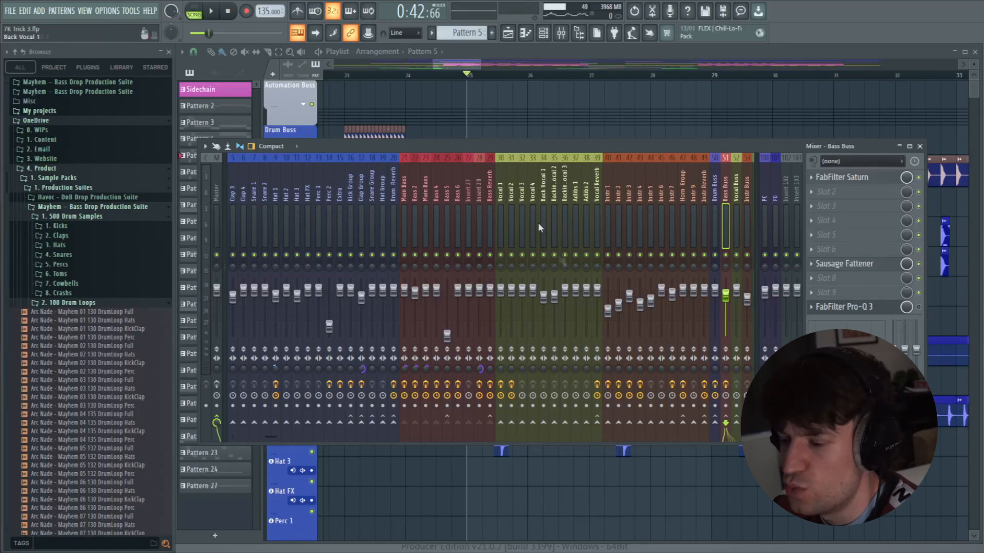
pyautogui.press('space')
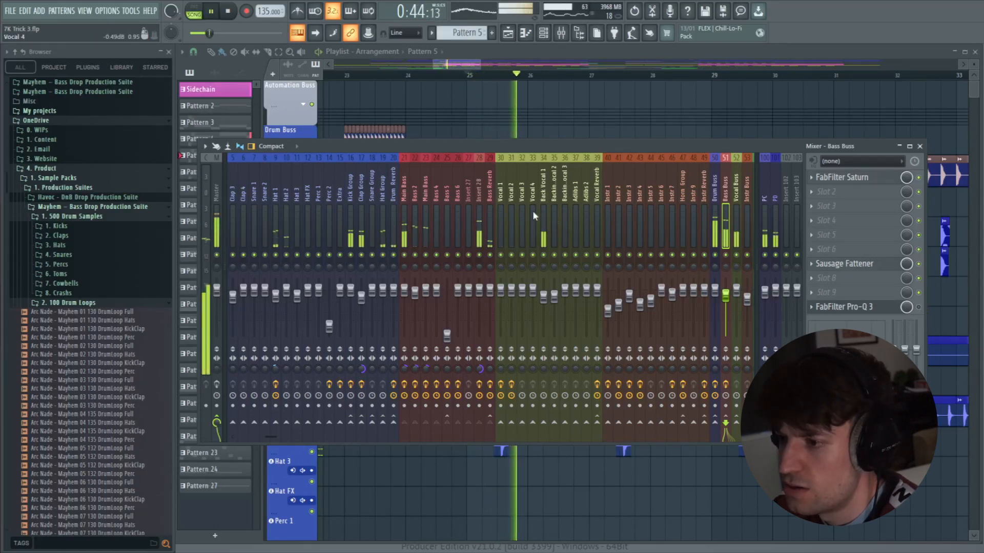
pyautogui.press('space')
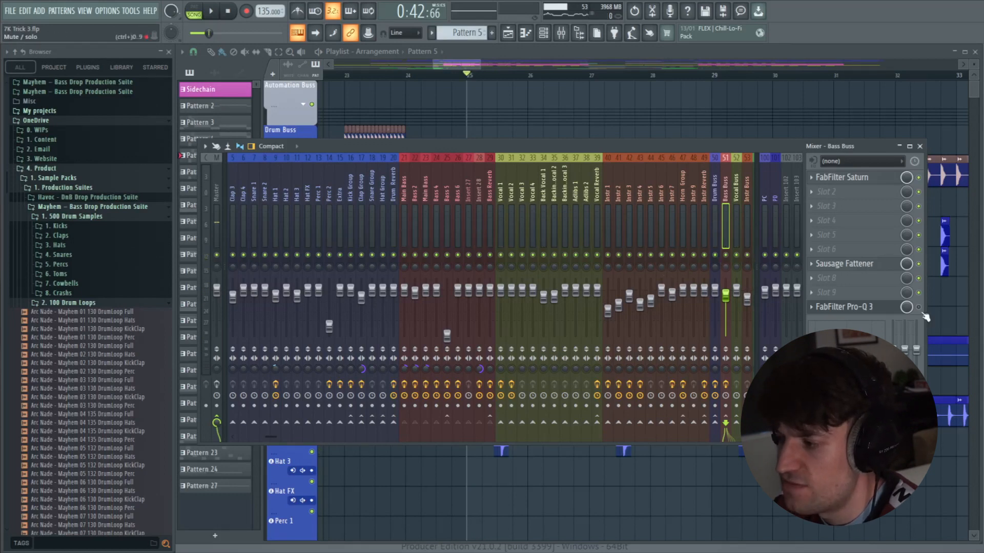
pyautogui.press('space')
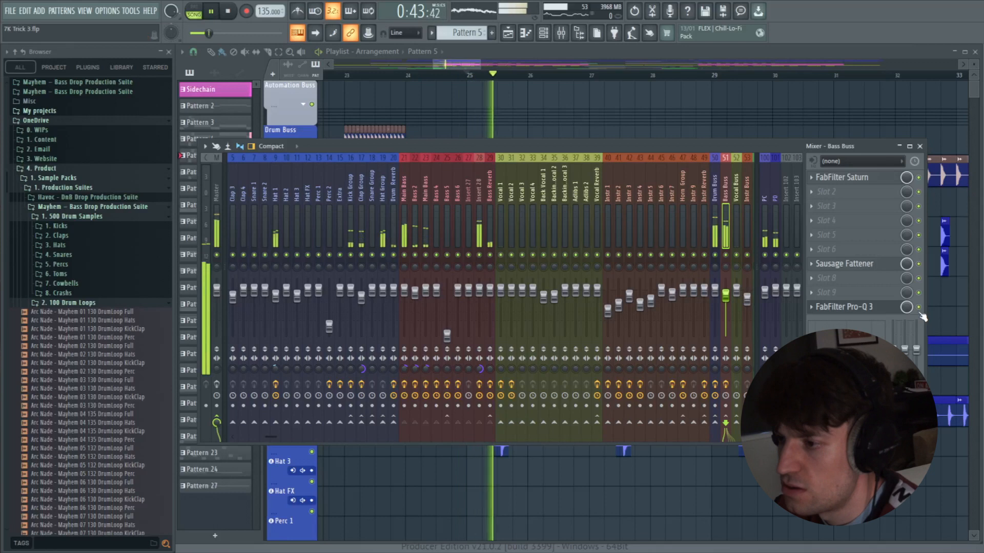
pyautogui.press('space')
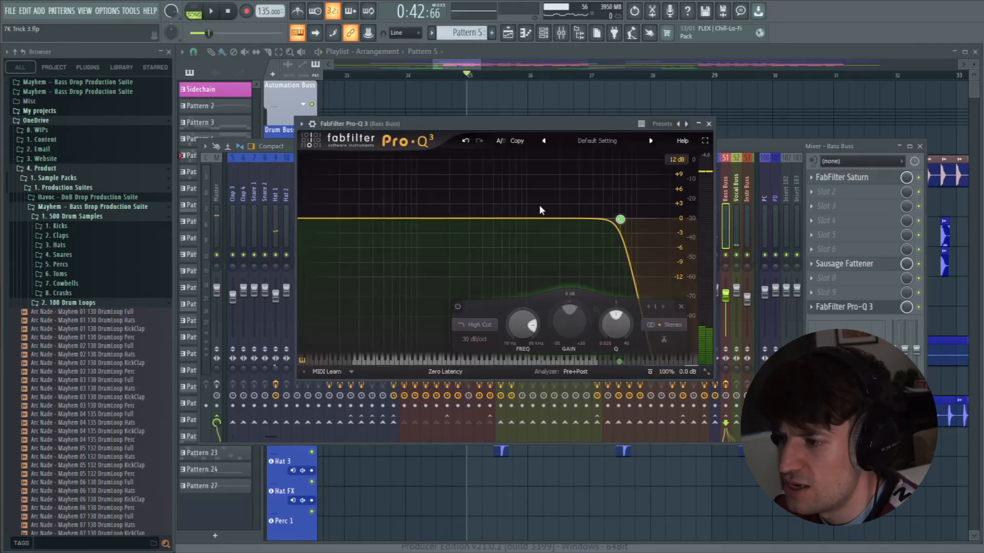
# - Set the Bass Buss high cut slope to 12 dB/oct and replay the drop
pyautogui.scroll(-1, 622, 222)
pyautogui.scroll(-2, 622, 222)
pyautogui.press('space')
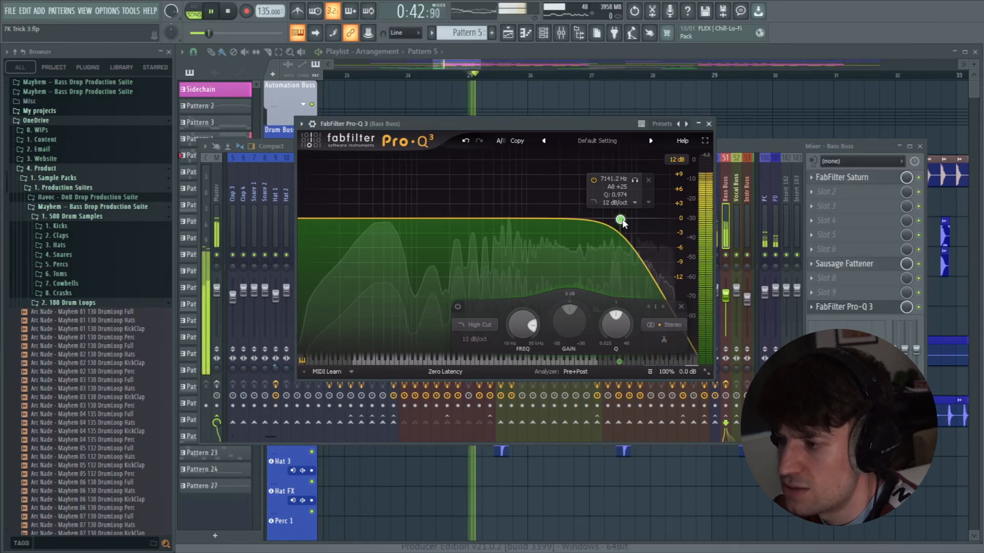
# - Set the Bass Buss high cut to about 7989 Hz with a 30 dB/oct slope and replay the drop
pyautogui.press('space')
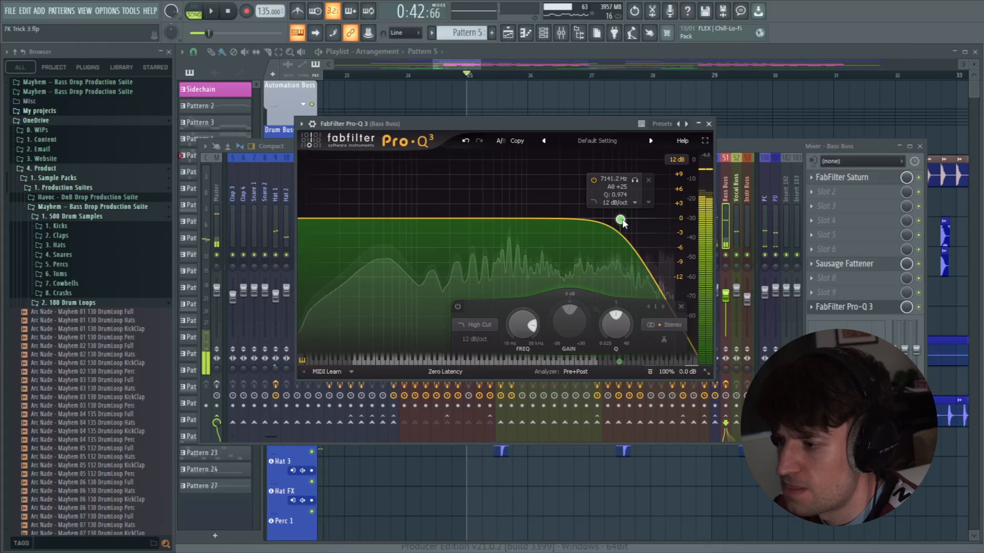
pyautogui.scroll(3, 622, 223)
pyautogui.moveTo(622, 221); pyautogui.dragTo(629, 224)
pyautogui.press('space')
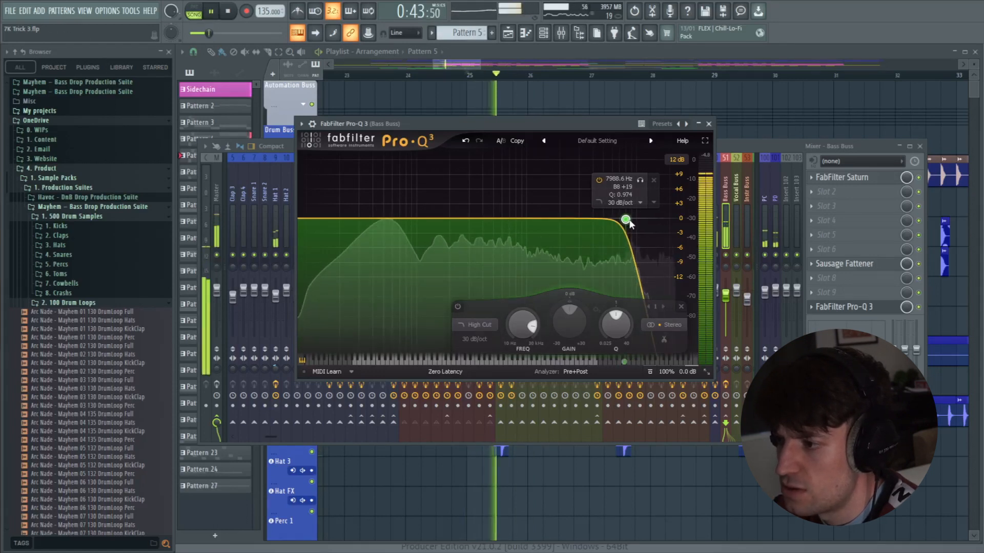
pyautogui.press('space')
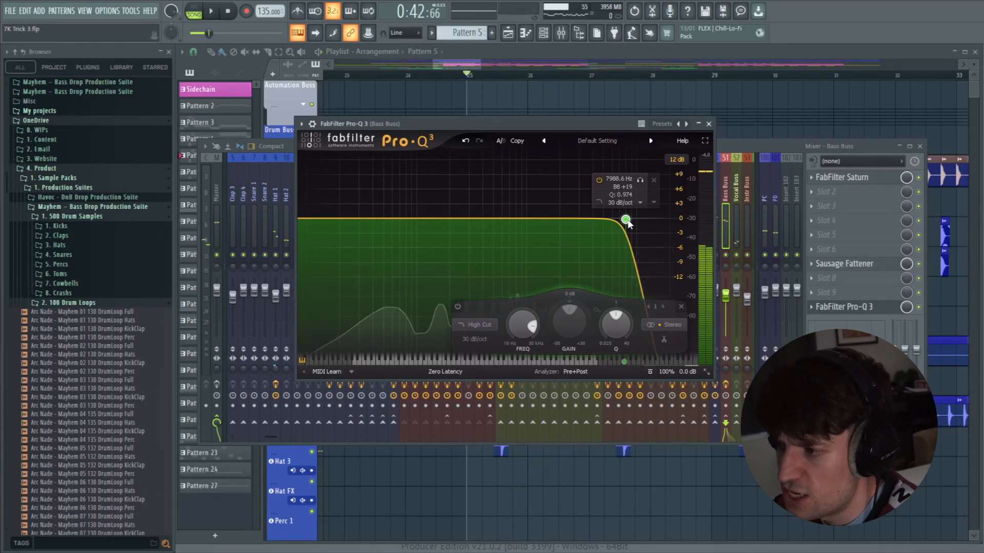
# - Set the Bass Buss high cut to about 10224 Hz, 48 dB/oct and Q 0.948, and replay the drop
pyautogui.moveTo(630, 222); pyautogui.dragTo(633, 225)
pyautogui.press('space')
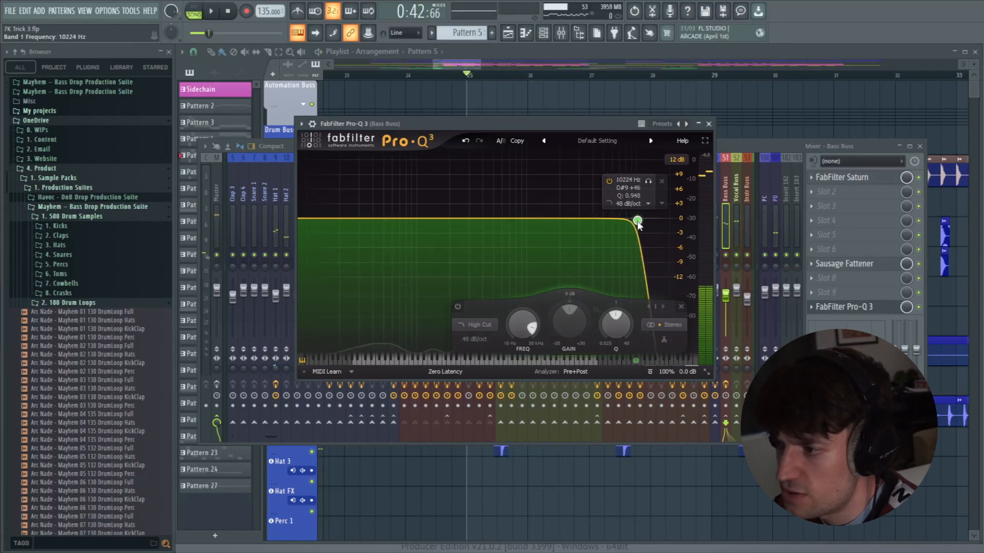
pyautogui.press('space')
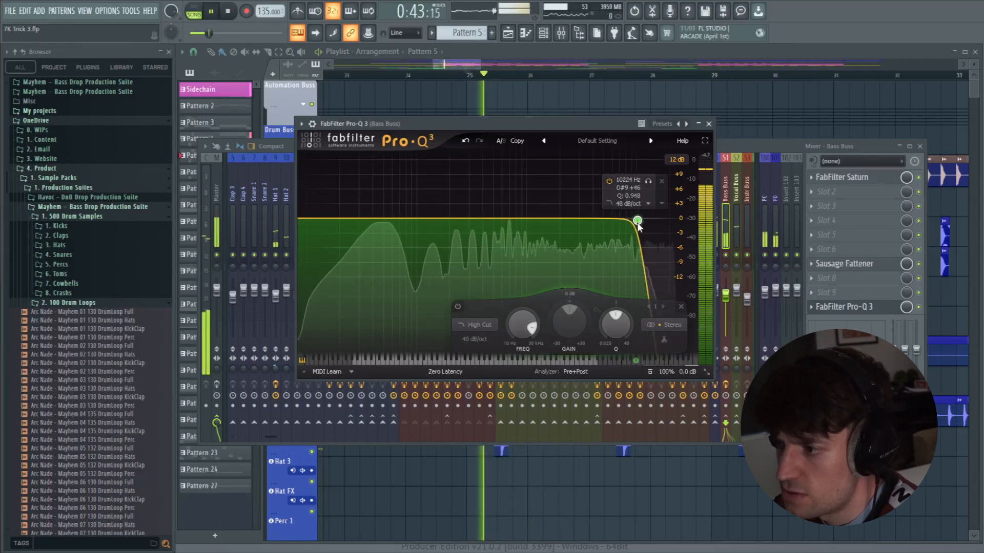
pyautogui.press('space')
# - Add a bell band on the Bass Buss EQ at about 8079 Hz, -1.96 dB and Q 2.599, and replay the drop
pyautogui.click(613, 219)
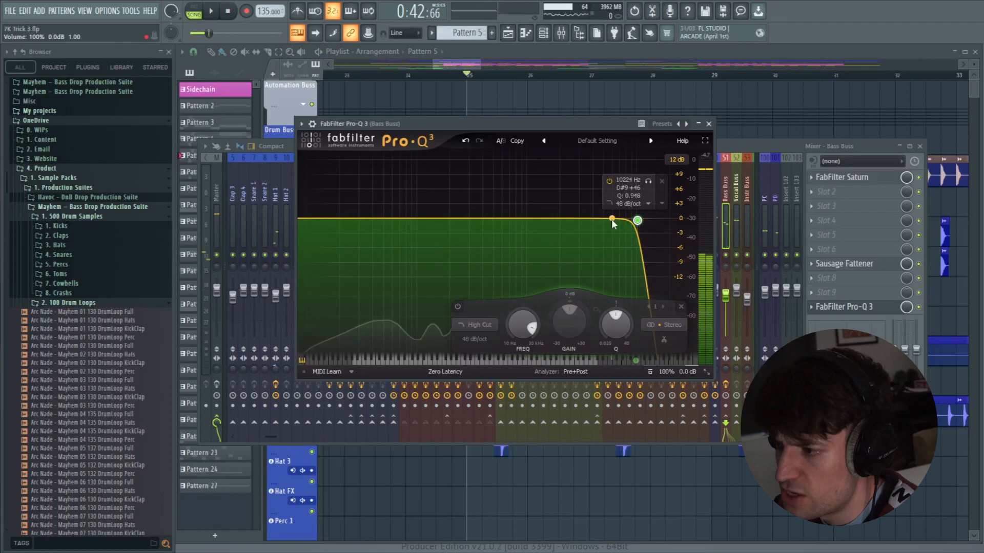
pyautogui.moveTo(617, 222); pyautogui.dragTo(626, 227)
pyautogui.scroll(5, 626, 228)
pyautogui.press('space')
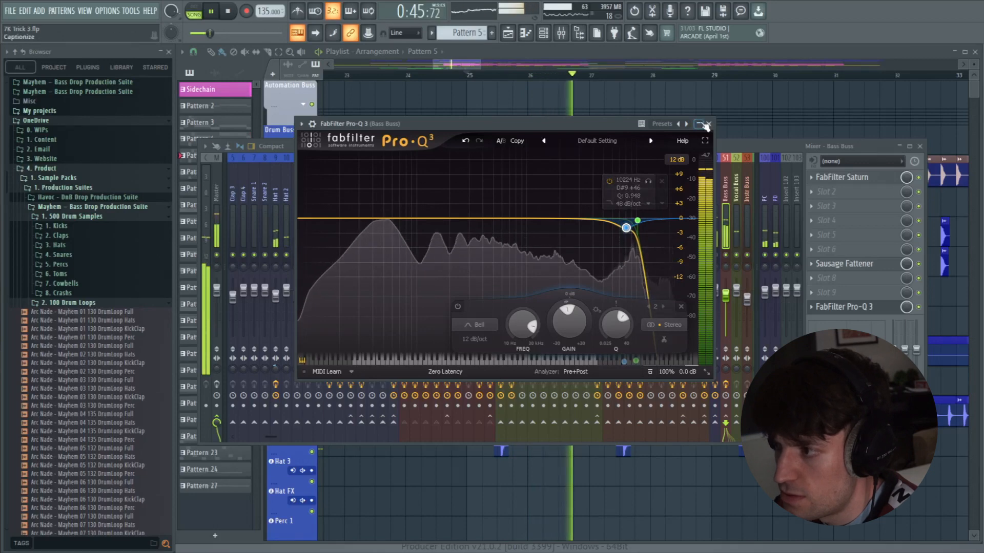
# - Replay the drop while toggling the Bass Buss Pro-Q 3 off and on to compare both EQ bands' effect
pyautogui.click(709, 124)
pyautogui.press('space')
pyautogui.press('space')
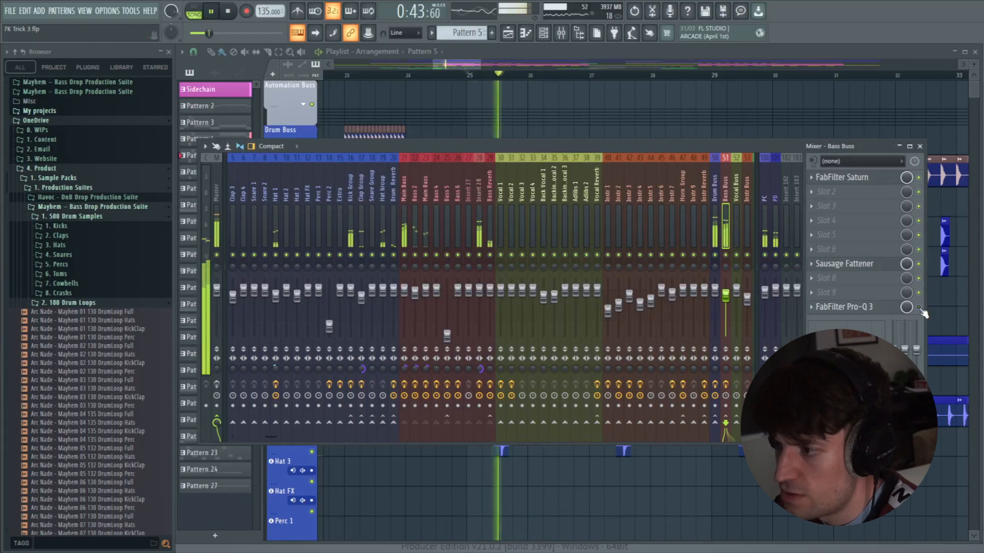
pyautogui.press('space')
pyautogui.press('space')
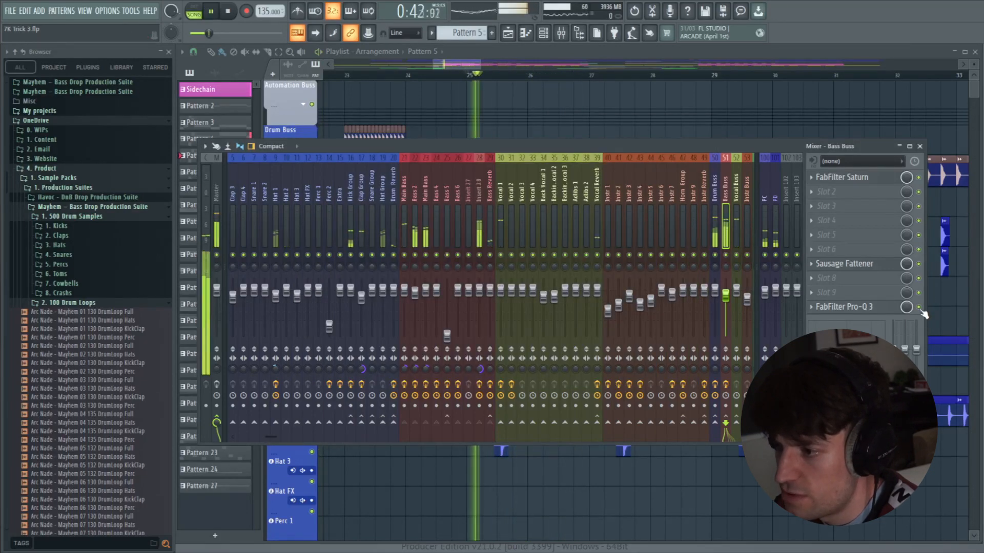
pyautogui.click(922, 312)
pyautogui.press('space')
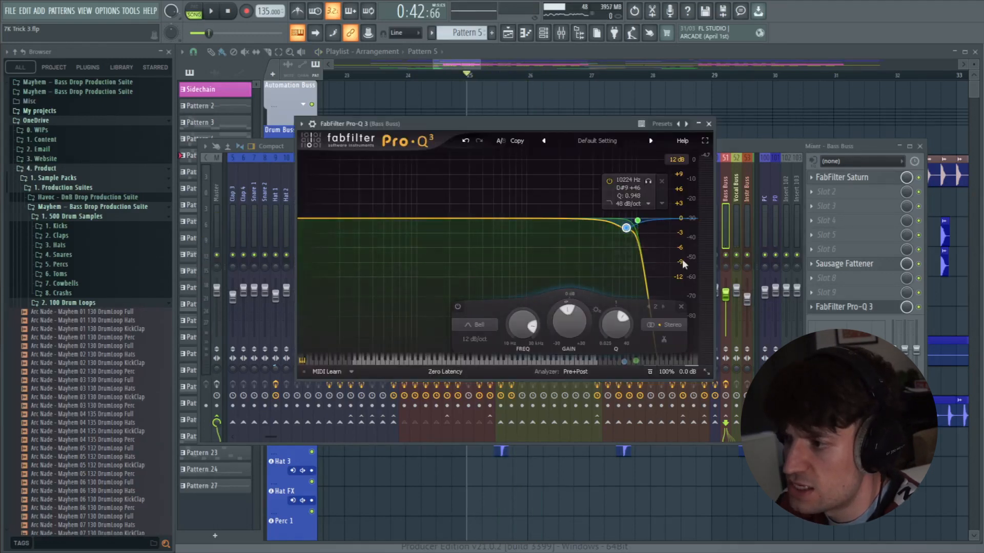
pyautogui.click(709, 124)
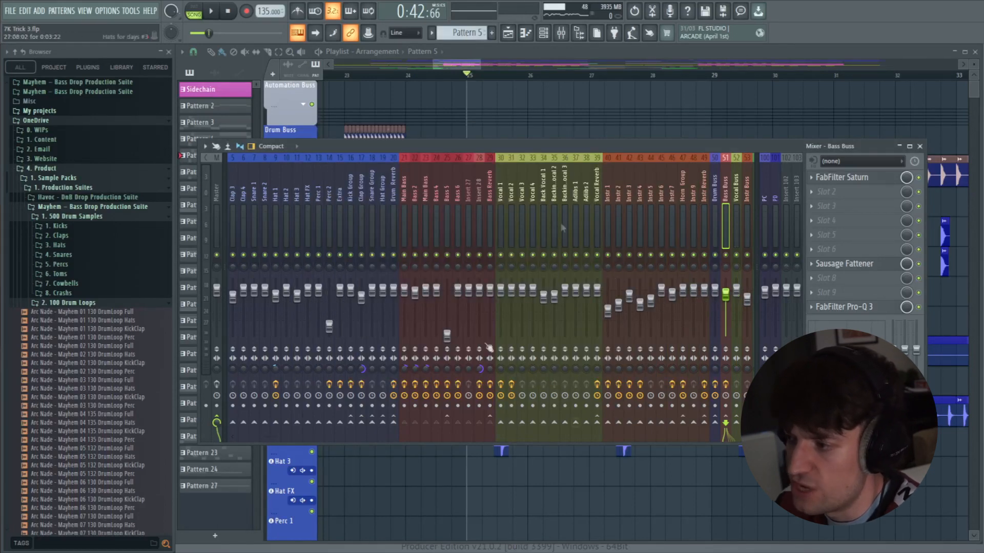
pyautogui.click(843, 306)
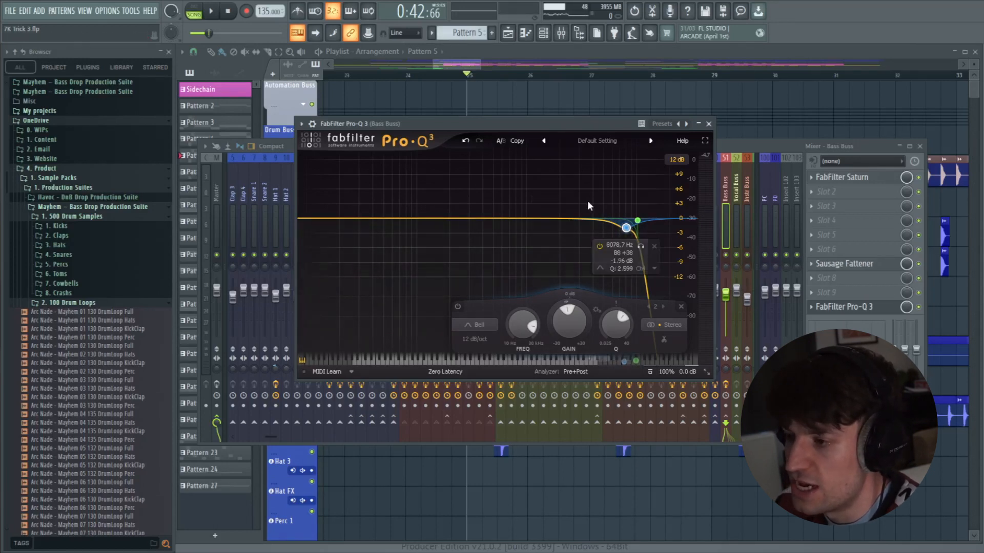
pyautogui.click(795, 199)
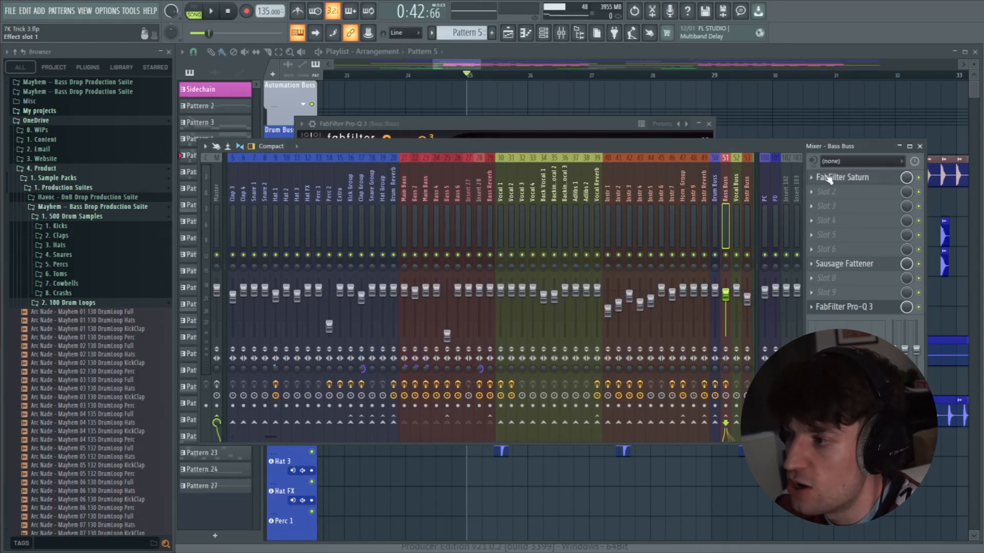
pyautogui.click(811, 308)
pyautogui.click(815, 311)
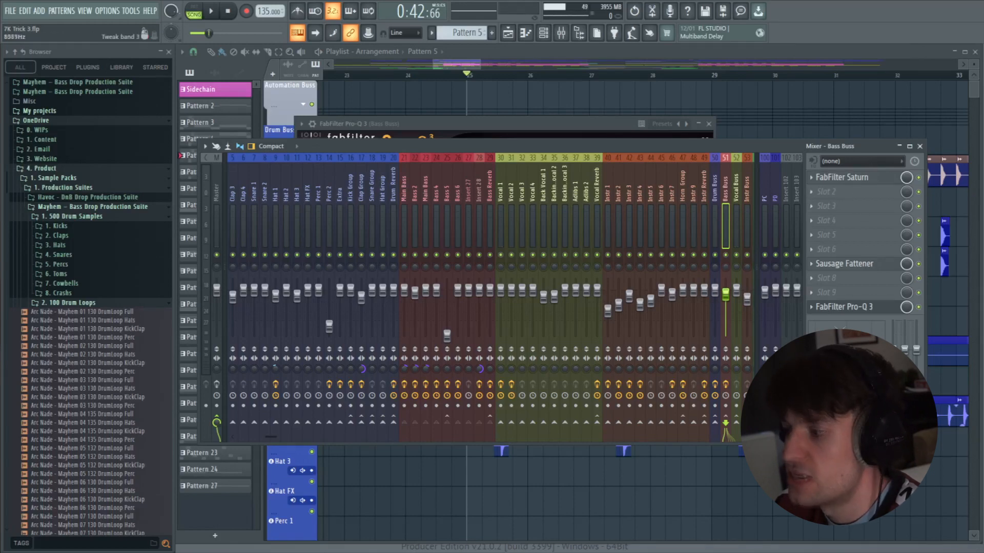
pyautogui.click(602, 123)
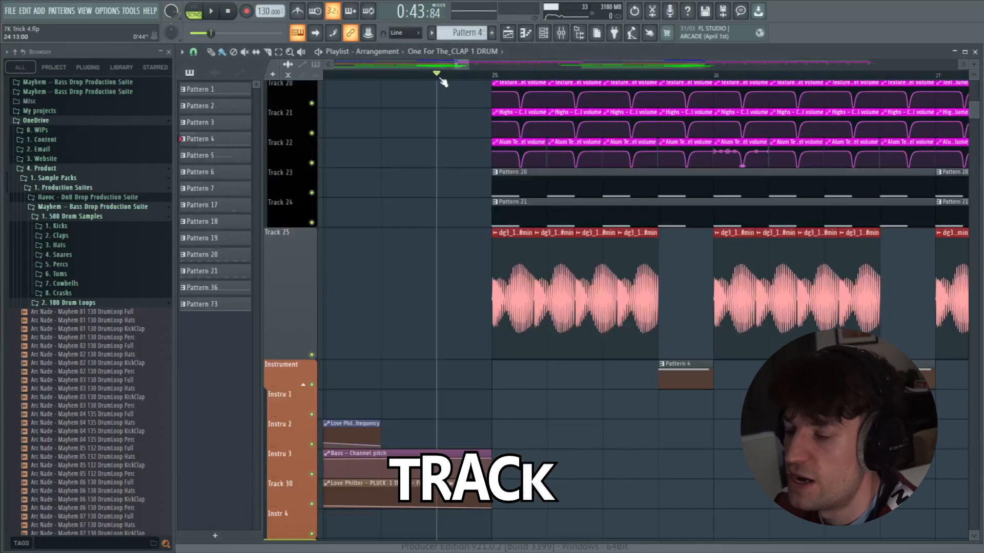
# - Play the drop of the 7K Trick 4 project from just before bar 25 and show the mixer
pyautogui.press('space')
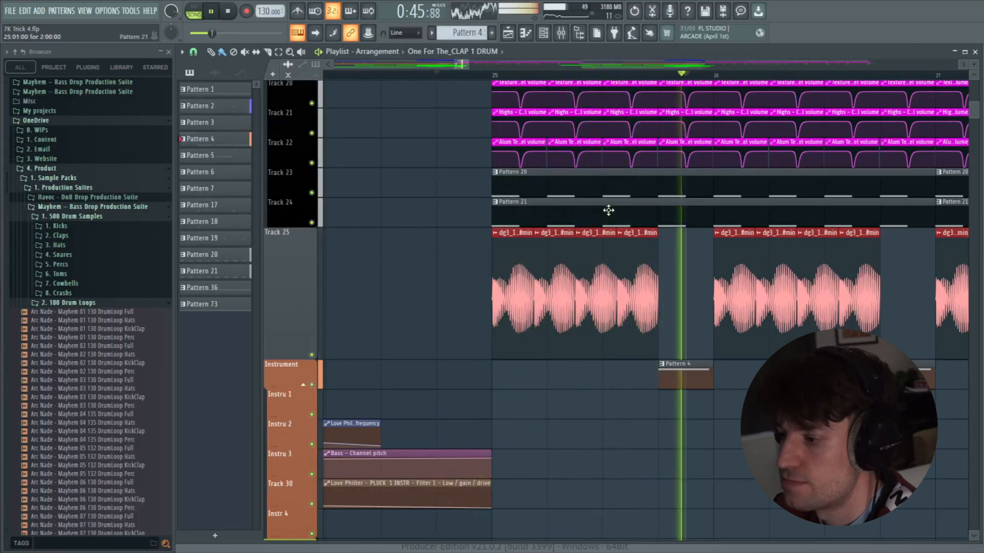
pyautogui.press('space')
pyautogui.press('F9')
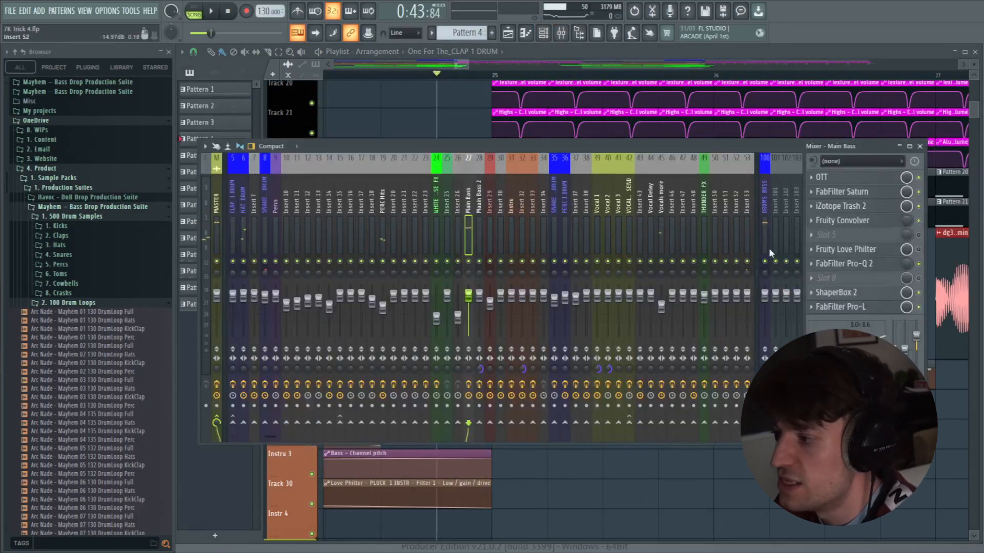
# - Add a high cut in FabFilter Pro-Q 3 on the Main Bass at about 7062 Hz, 72 dB/oct and Q 0.898, and replay the drop
pyautogui.click(843, 263)
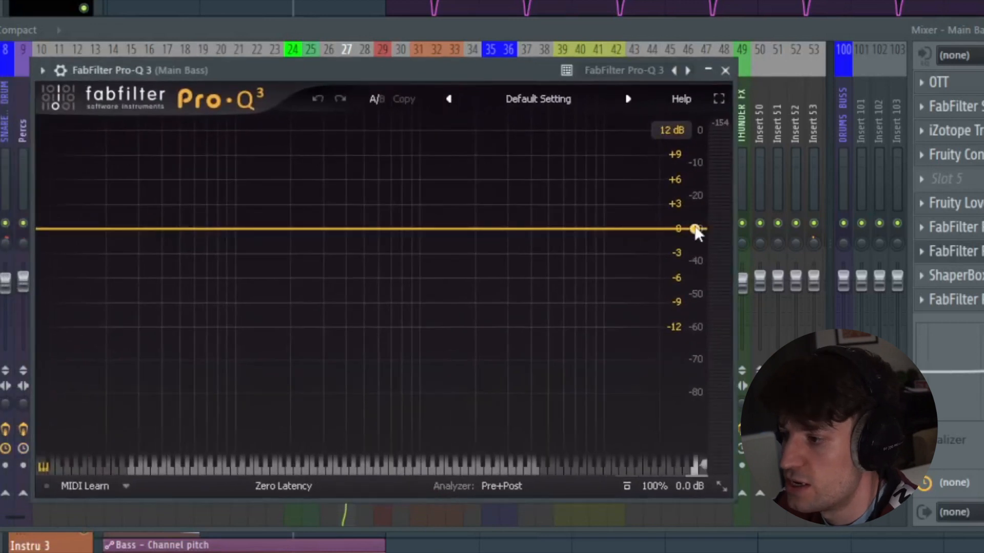
pyautogui.click(695, 229)
pyautogui.moveTo(695, 229); pyautogui.dragTo(576, 236)
pyautogui.press('space')
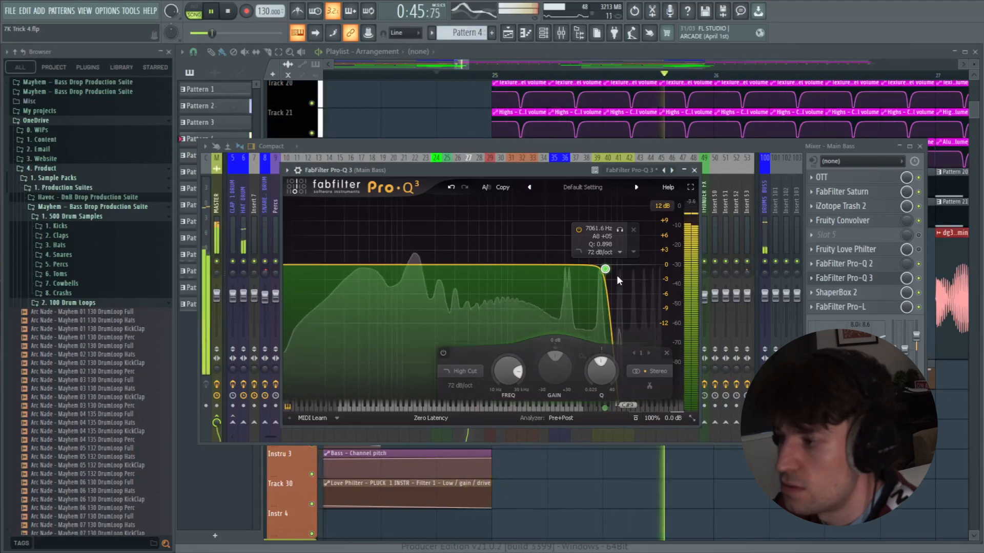
pyautogui.press('space')
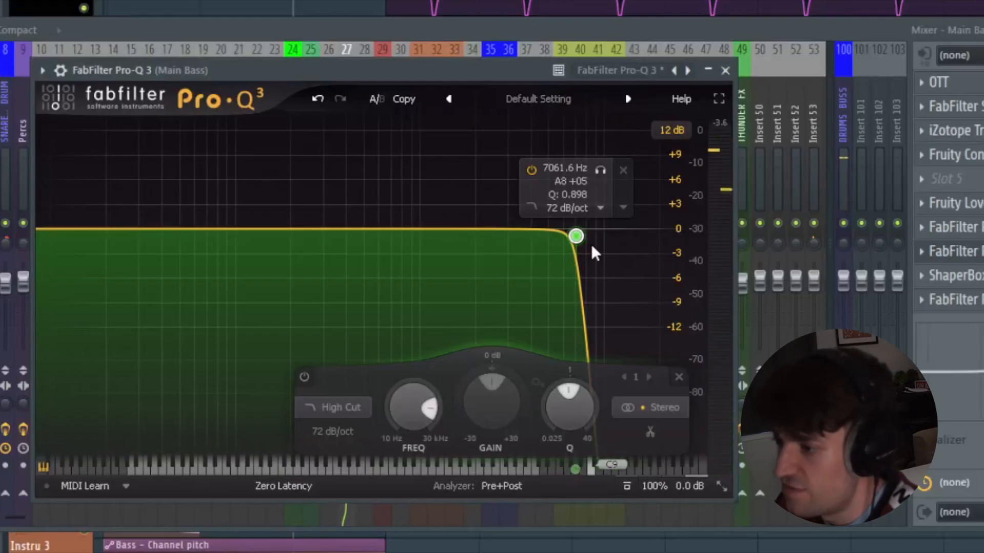
# - Raise the Main Bass high cut to about 8079 Hz with Q 0.910 and replay the drop
pyautogui.moveTo(576, 237); pyautogui.dragTo(587, 235)
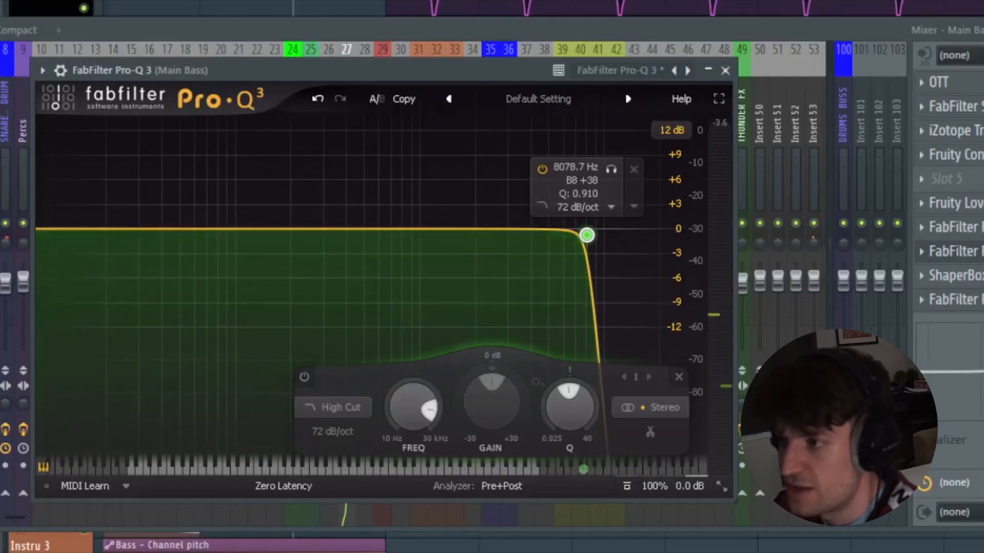
pyautogui.press('space')
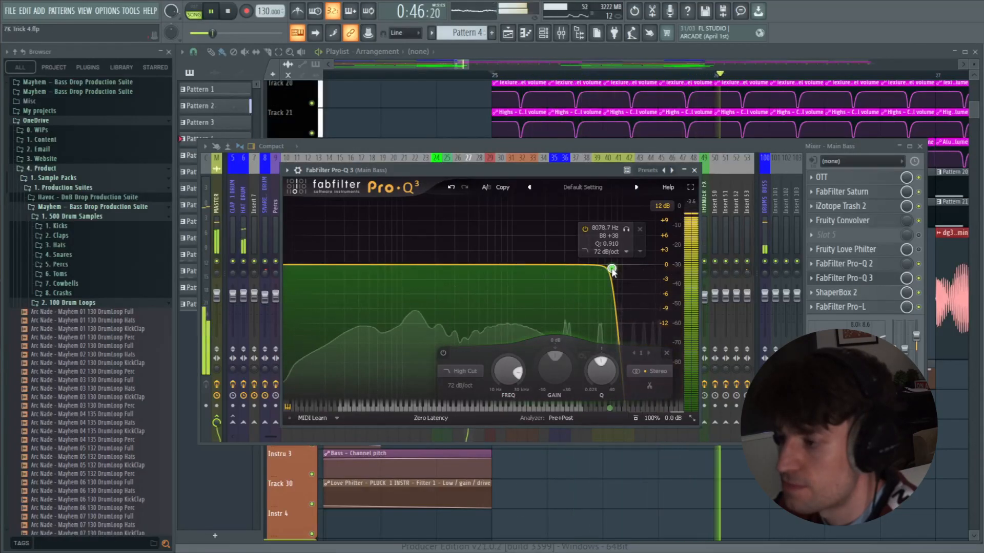
pyautogui.press('space')
# - Compare the Main Bass high cut at 12 dB/oct and 72 dB/oct during playback of the drop
pyautogui.scroll(2, 612, 270)
pyautogui.scroll(-2, 613, 269)
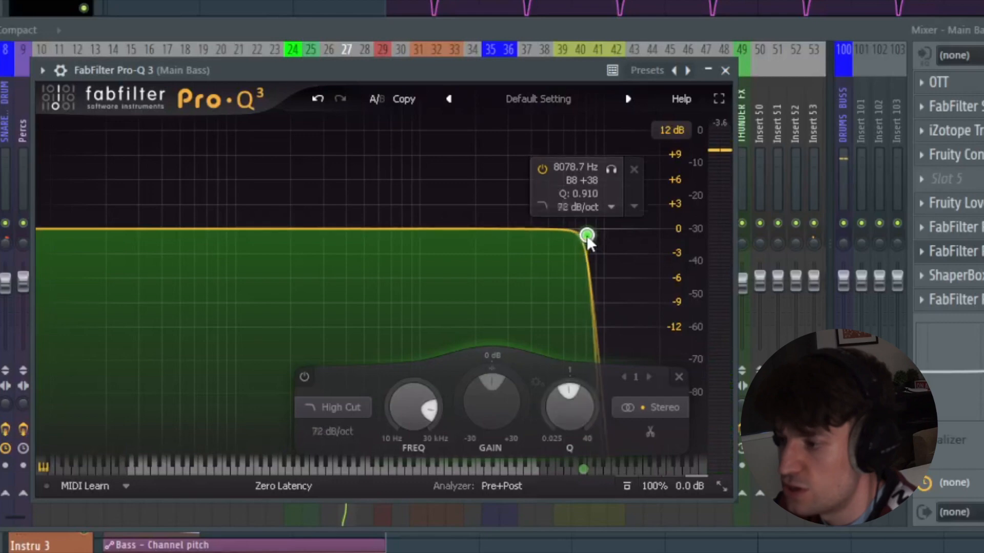
pyautogui.scroll(-6, 587, 235)
pyautogui.press('space')
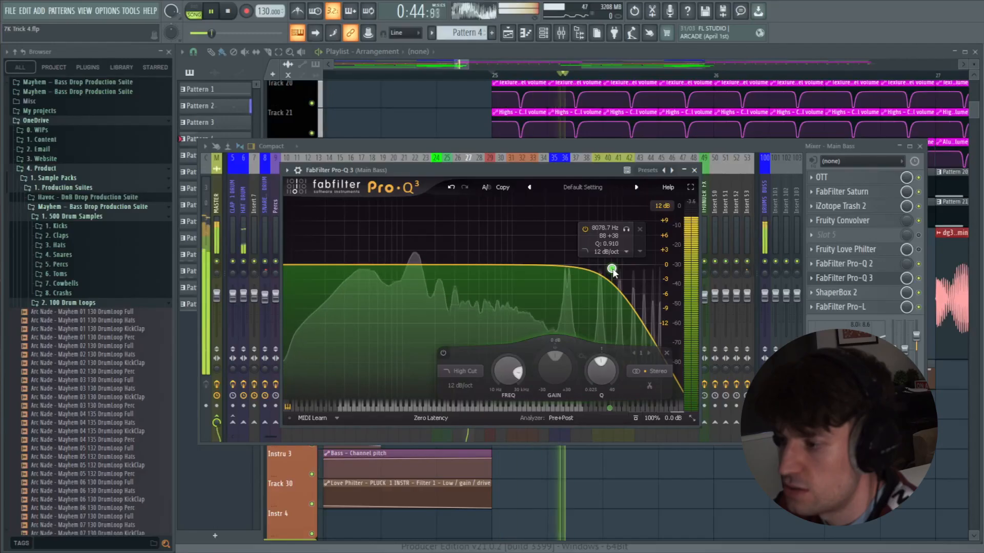
pyautogui.scroll(6, 612, 269)
pyautogui.press('space')
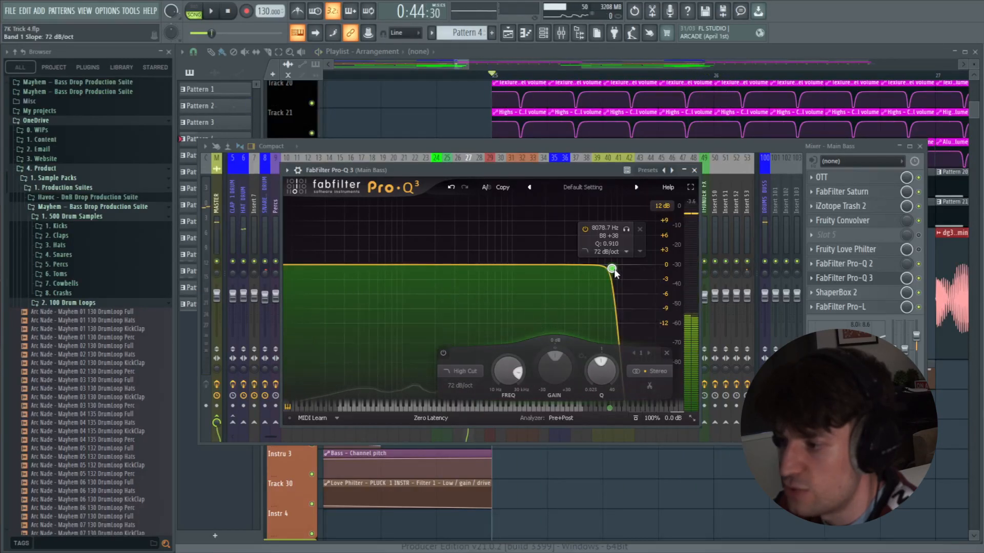
# - Set the Main Bass high cut to about 9037 Hz with a 36 dB/oct slope and replay the drop
pyautogui.scroll(-2, 614, 273)
pyautogui.moveTo(613, 273); pyautogui.dragTo(619, 273)
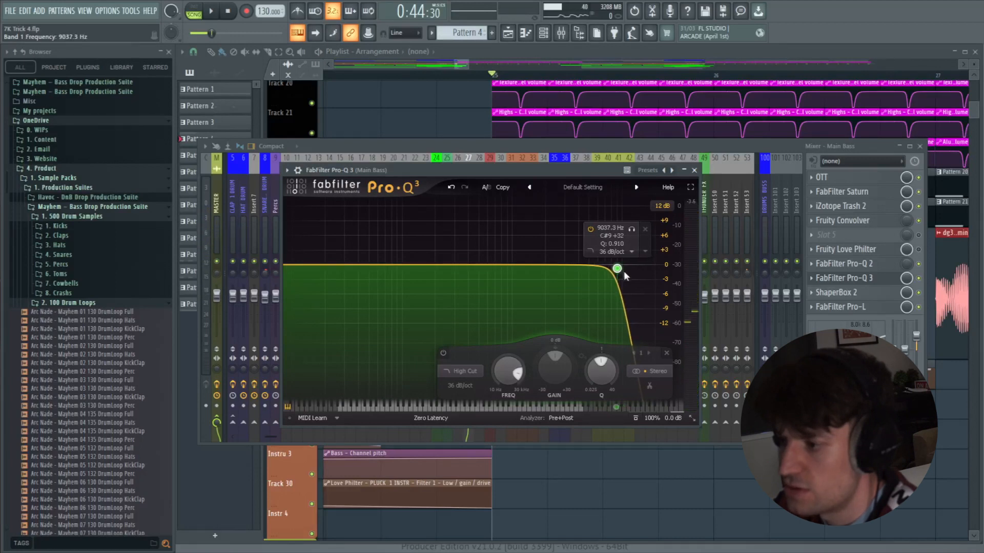
pyautogui.press('space')
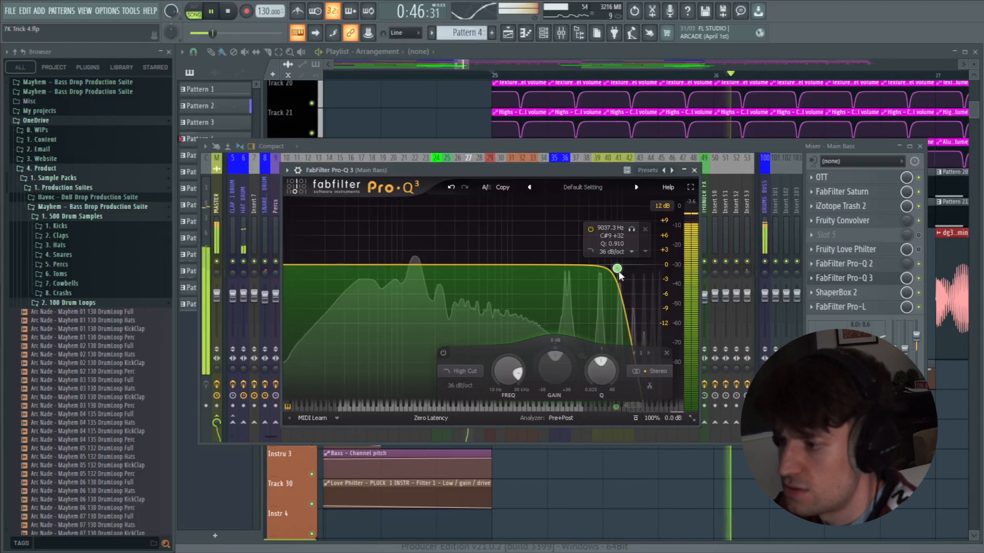
pyautogui.press('space')
# - Set the Main Bass high cut to about 10224 Hz with a 72 dB/oct slope and replay the drop
pyautogui.scroll(1, 617, 271)
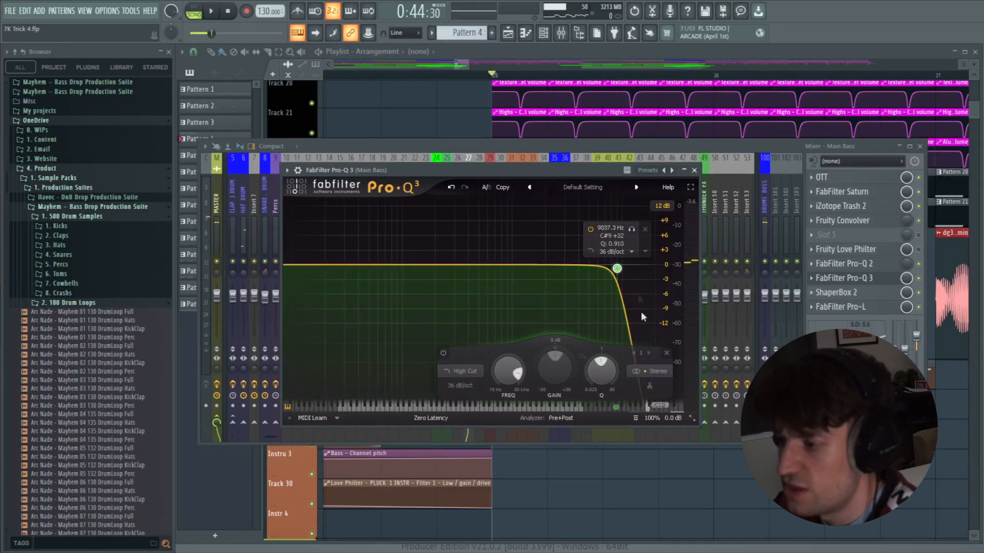
pyautogui.scroll(2, 618, 271)
pyautogui.moveTo(618, 271); pyautogui.dragTo(625, 272)
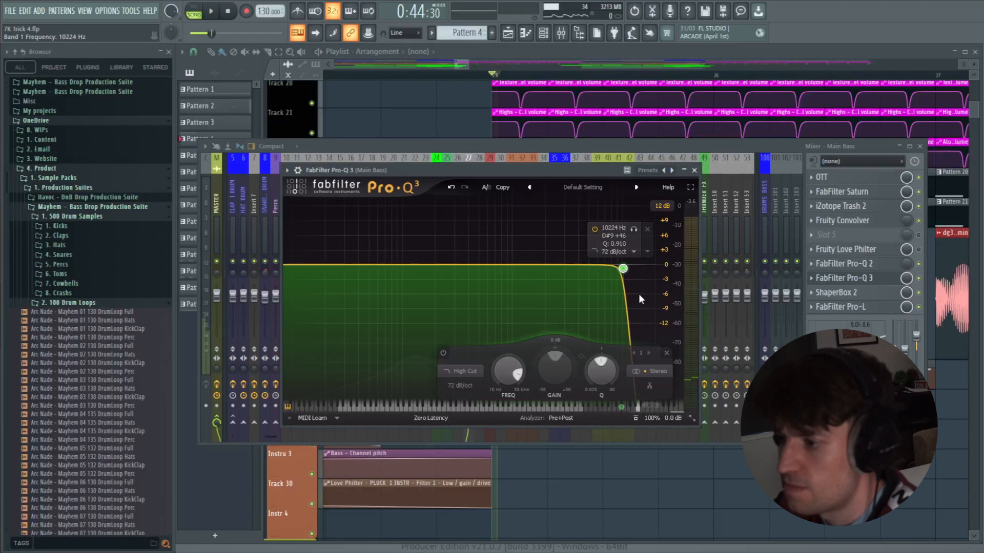
pyautogui.press('space')
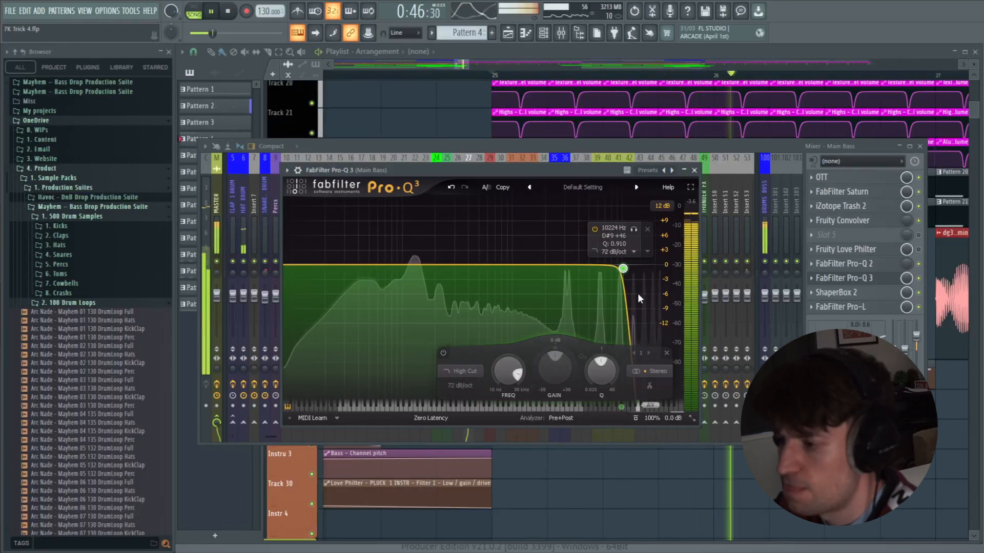
pyautogui.press('space')
# - Move the Main Bass high cut up to about 13995 Hz with Q 0.948 and steepen its slope to 96 dB/oct
pyautogui.moveTo(623, 269); pyautogui.dragTo(639, 268)
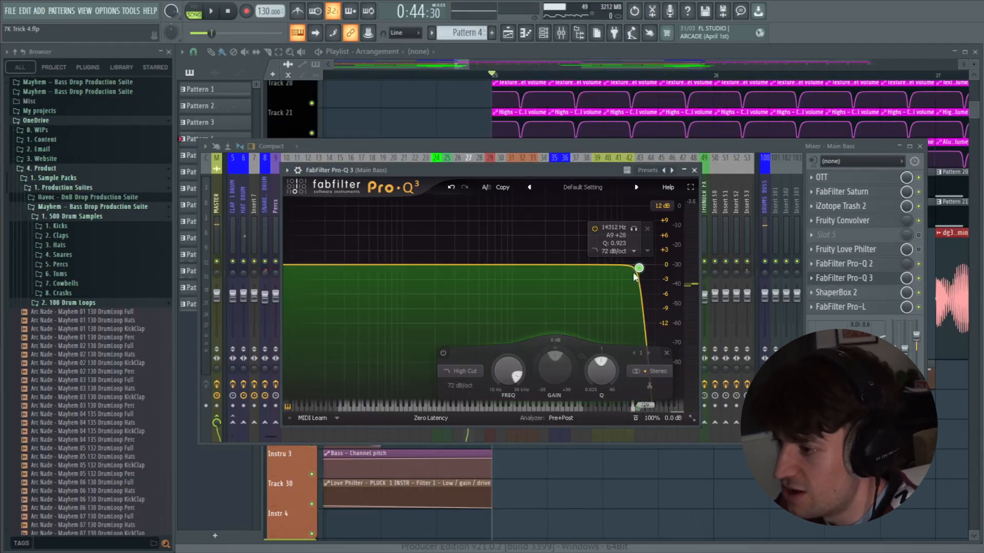
pyautogui.keyDown('alt'); pyautogui.keyDown('shift'); pyautogui.click(642, 271); pyautogui.keyUp('shift'); pyautogui.keyUp('alt')
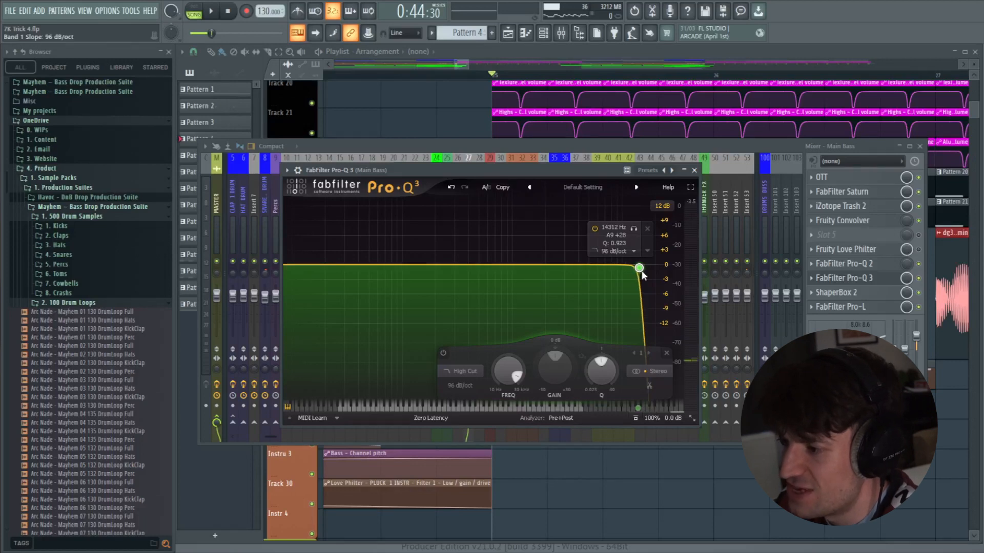
pyautogui.moveTo(637, 271); pyautogui.dragTo(637, 271)
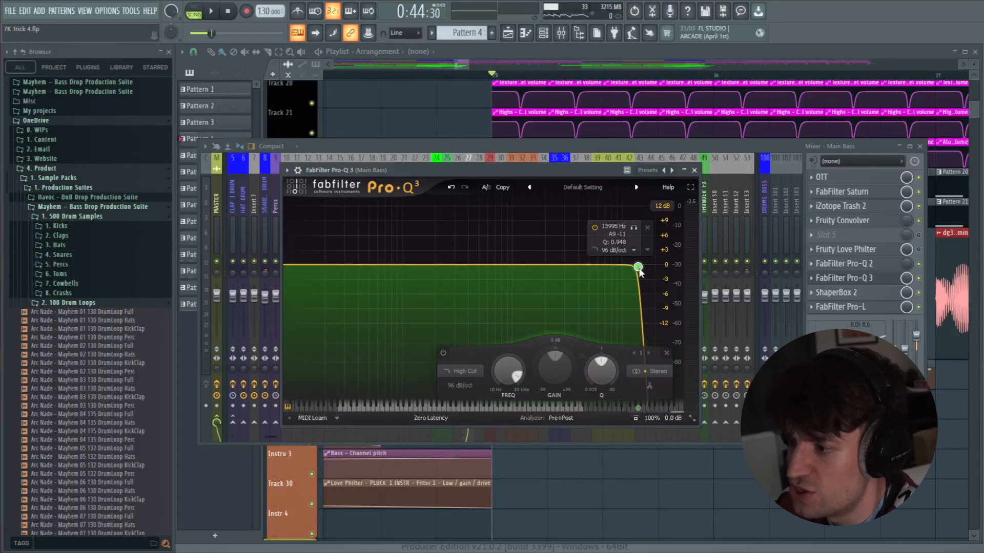
# - Audition the drop with the Main Bass high cut at about 7724 Hz, and set the cut to about 13839 Hz with Q 0.987
pyautogui.moveTo(639, 268); pyautogui.dragTo(610, 272)
pyautogui.press('space')
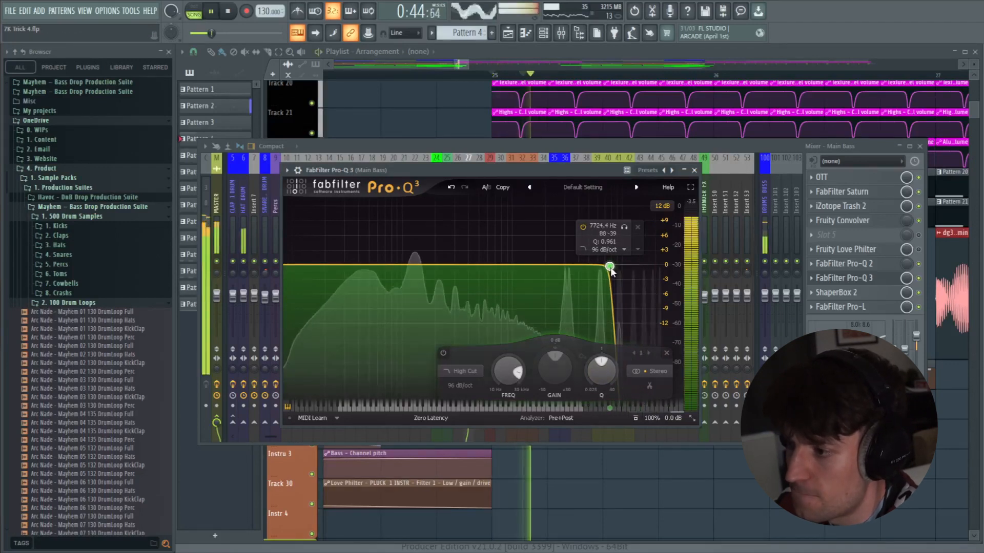
pyautogui.press('space')
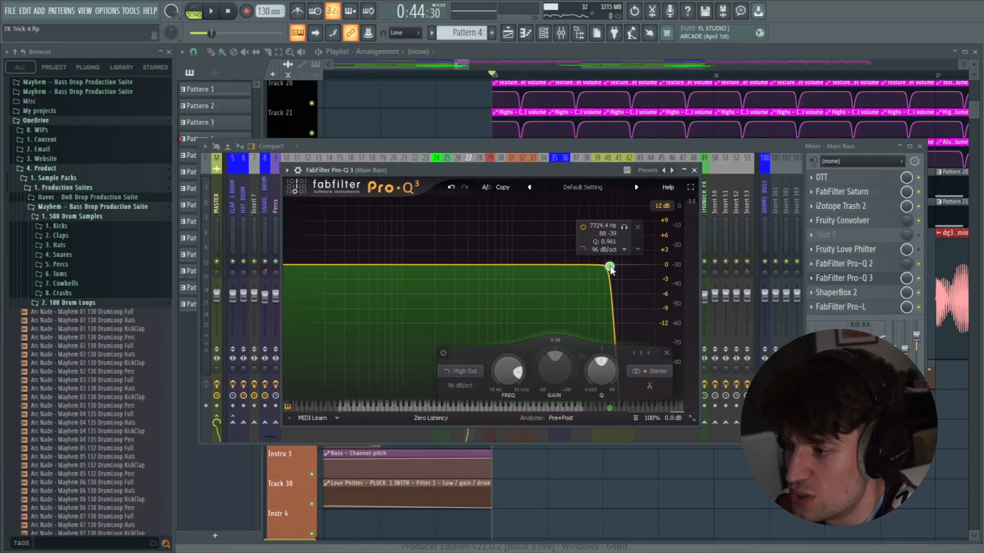
pyautogui.moveTo(610, 266); pyautogui.dragTo(637, 266)
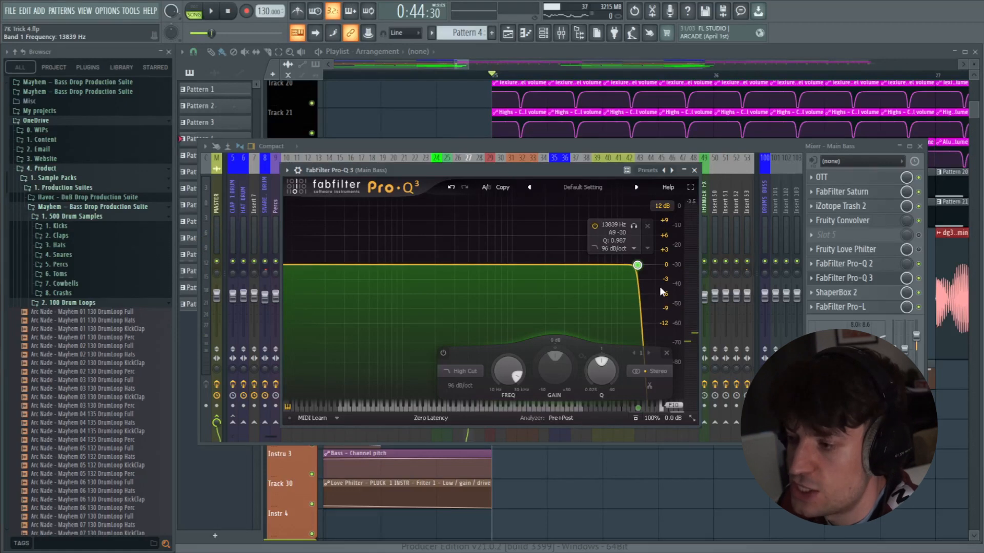